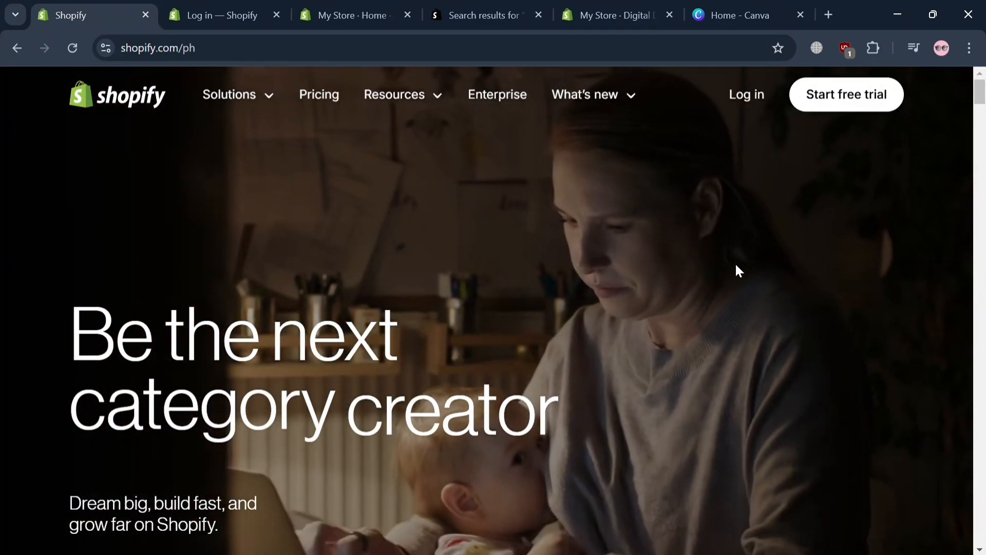
Step: Look through the Shopify homepage's sections on selling, customers, worldwide growth and apps, and its Resources options
scroll(608, 399, "down", 8)
scroll(602, 403, "down", 12)
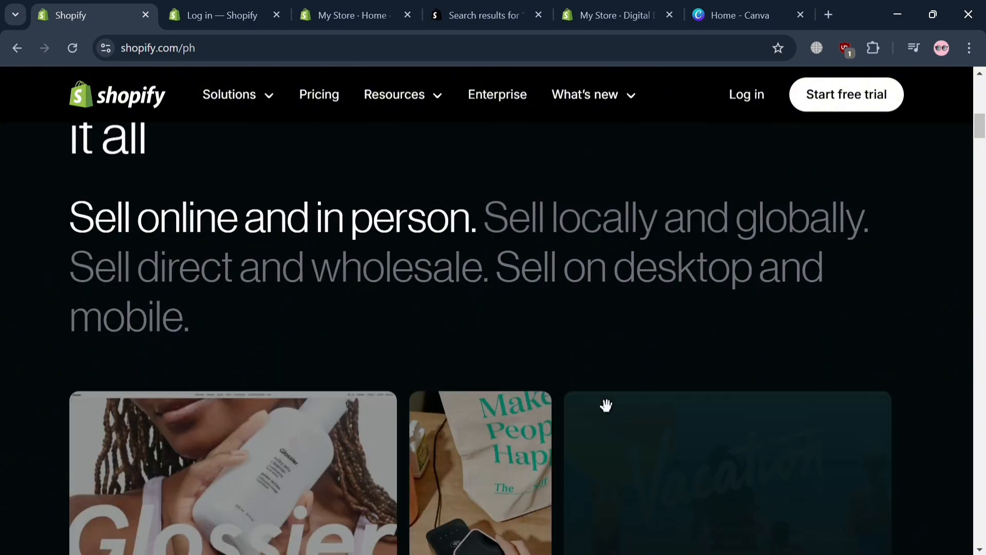
scroll(590, 404, "down", 4)
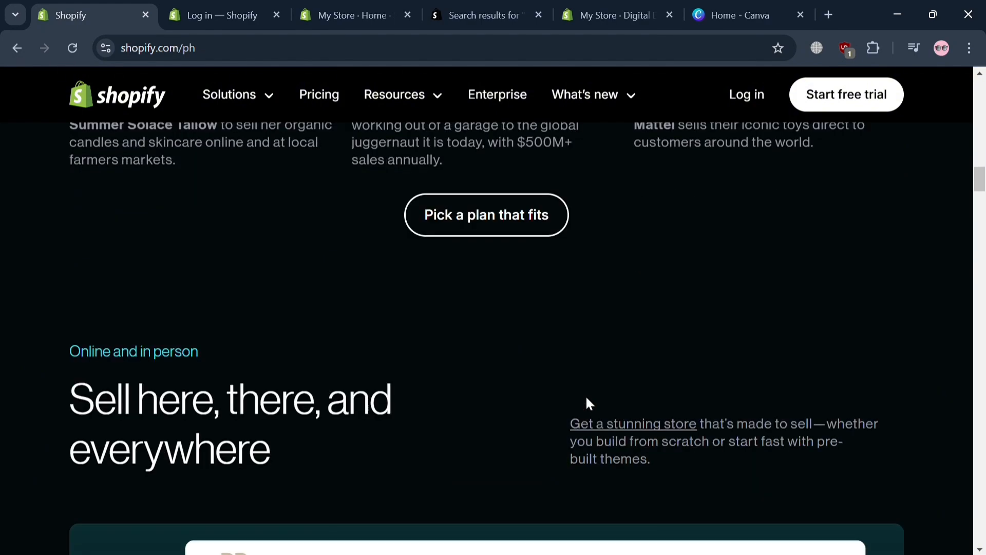
scroll(590, 404, "up", 3)
scroll(589, 404, "down", 8)
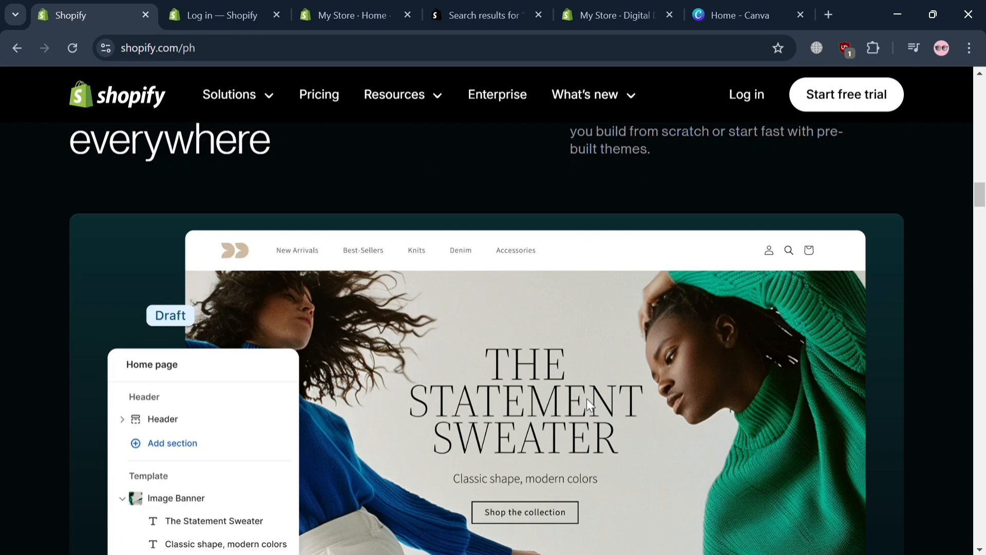
scroll(588, 402, "down", 5)
scroll(588, 403, "up", 2)
scroll(555, 412, "down", 8)
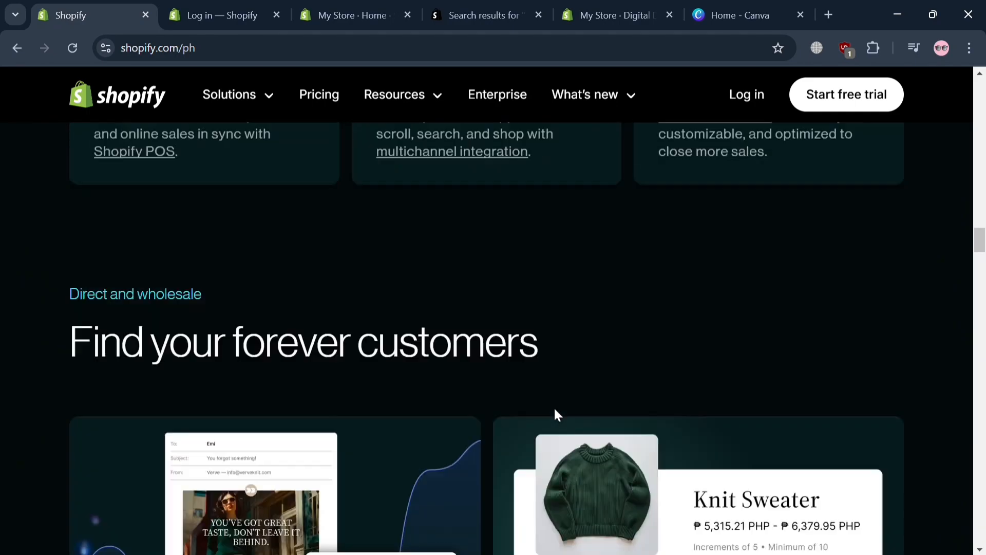
scroll(555, 410, "down", 9)
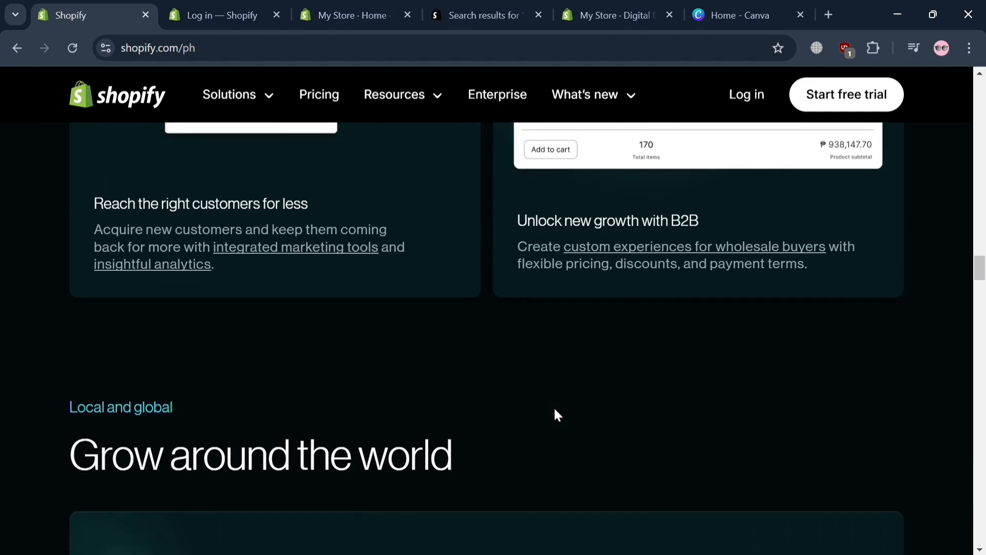
scroll(555, 410, "down", 10)
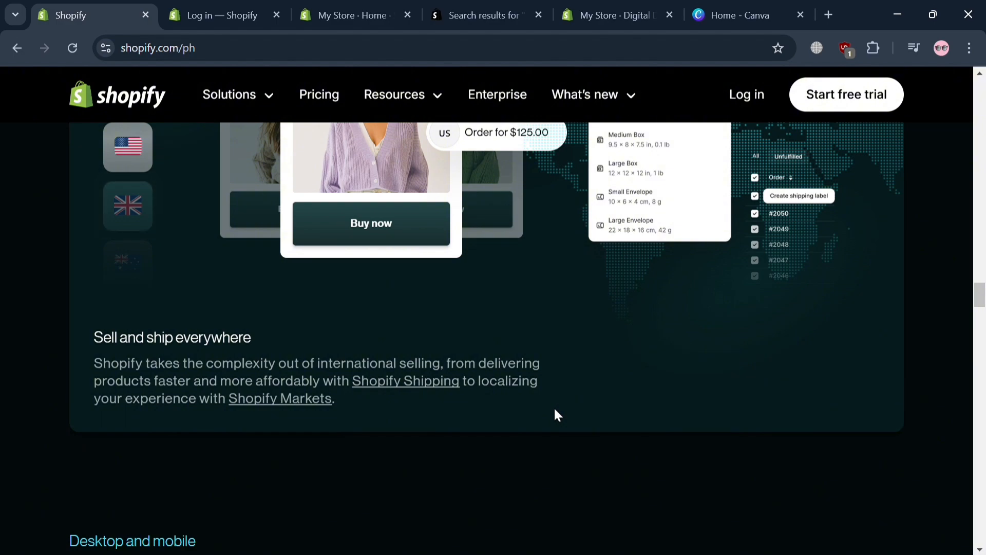
scroll(555, 409, "down", 16)
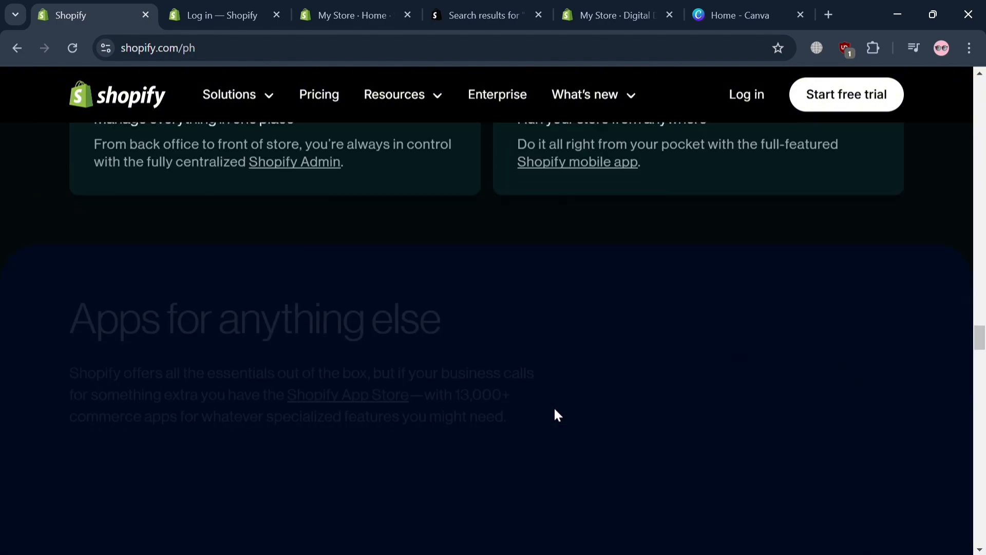
scroll(555, 411, "down", 5)
scroll(554, 411, "up", 20)
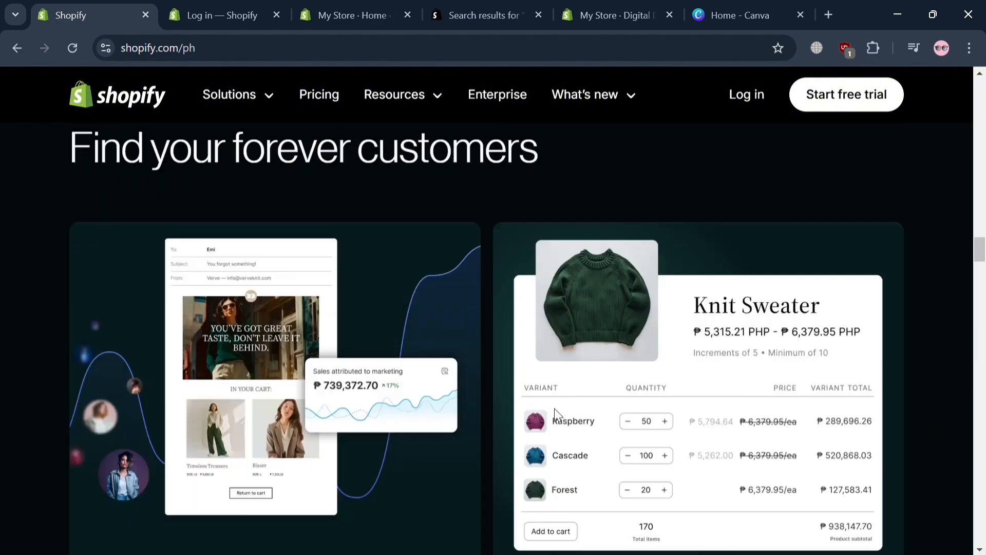
scroll(554, 409, "up", 20)
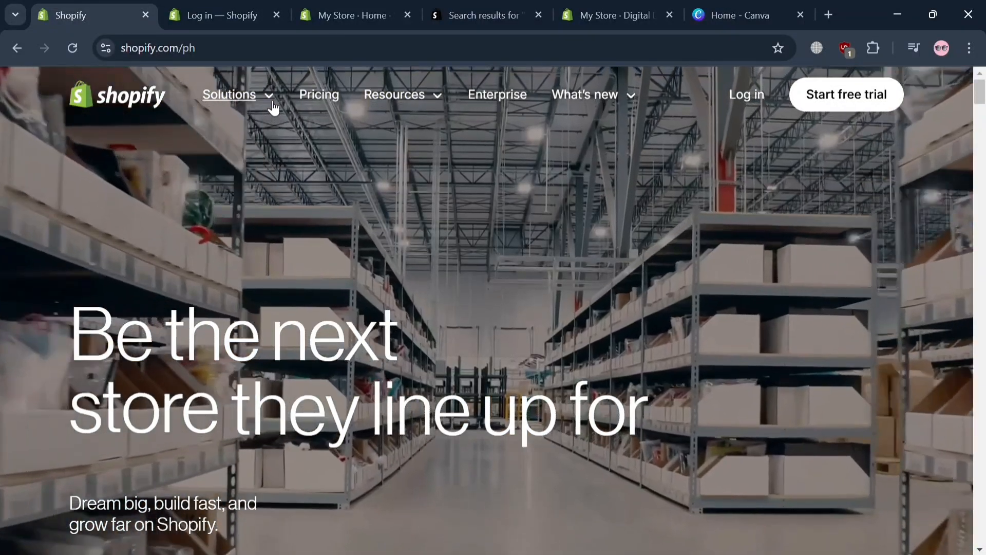
left_click(440, 103)
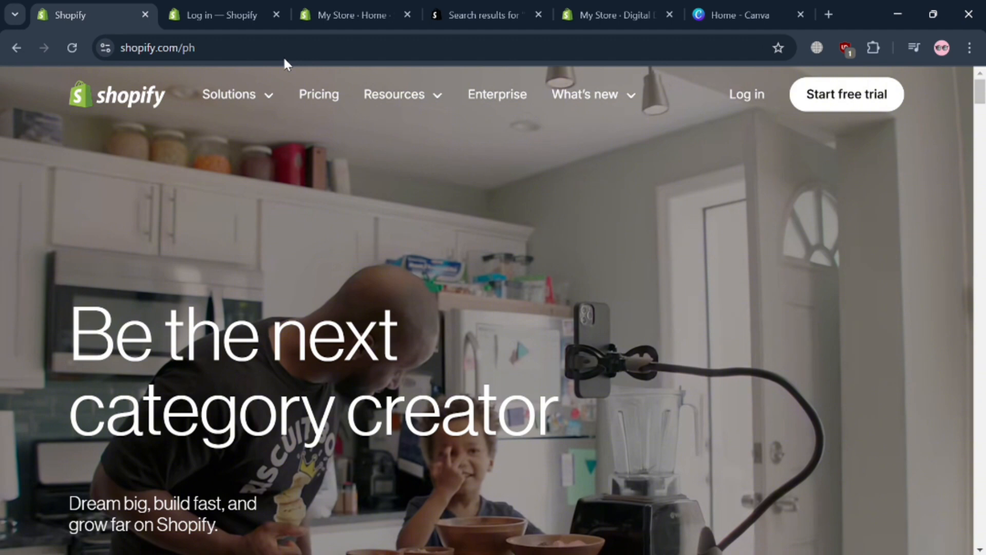
Step: Switch to the store admin's home page and expand the setup guide's task list
left_click(349, 15)
left_click(696, 180)
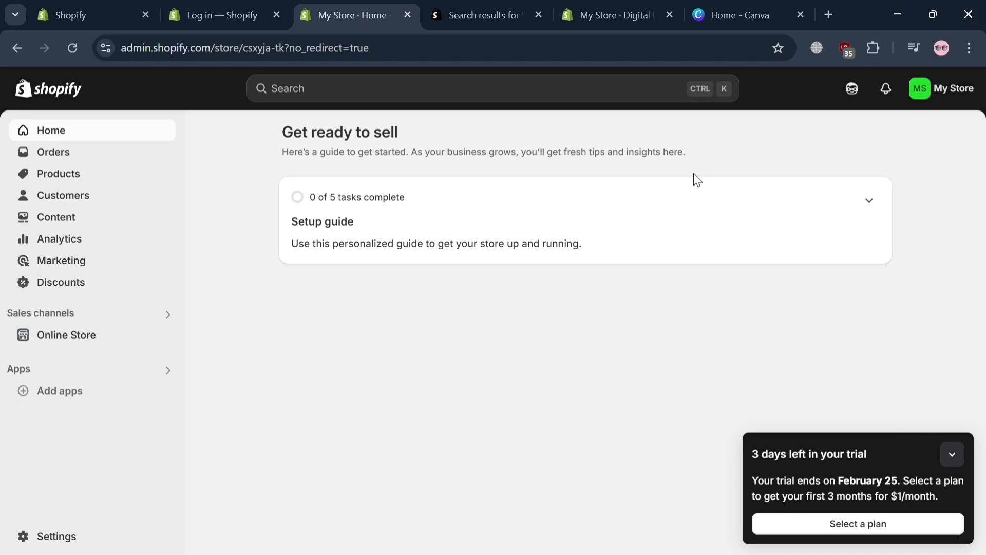
left_click(870, 223)
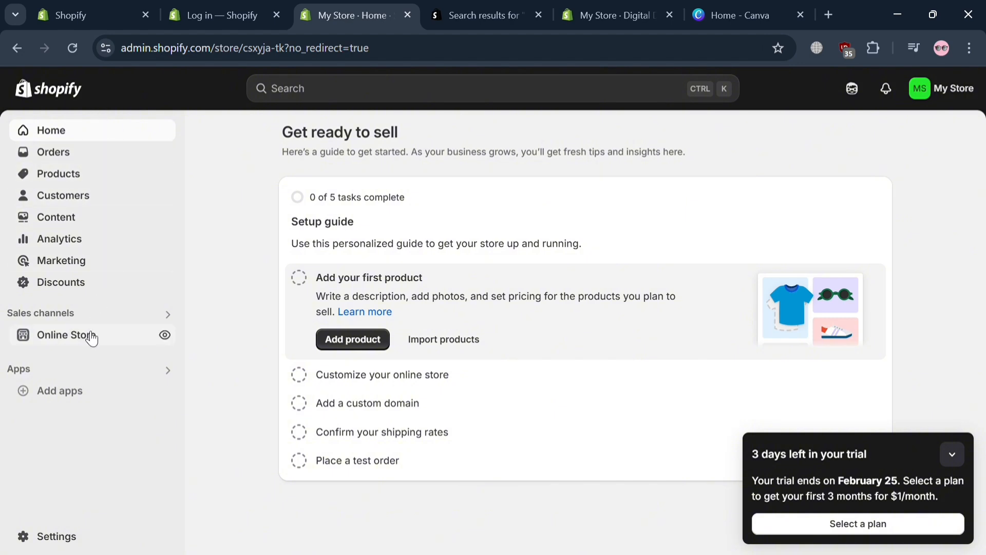
Step: Review the apps recommended for the store and the Shopify App Store results for "digital downloads"
left_click(107, 402)
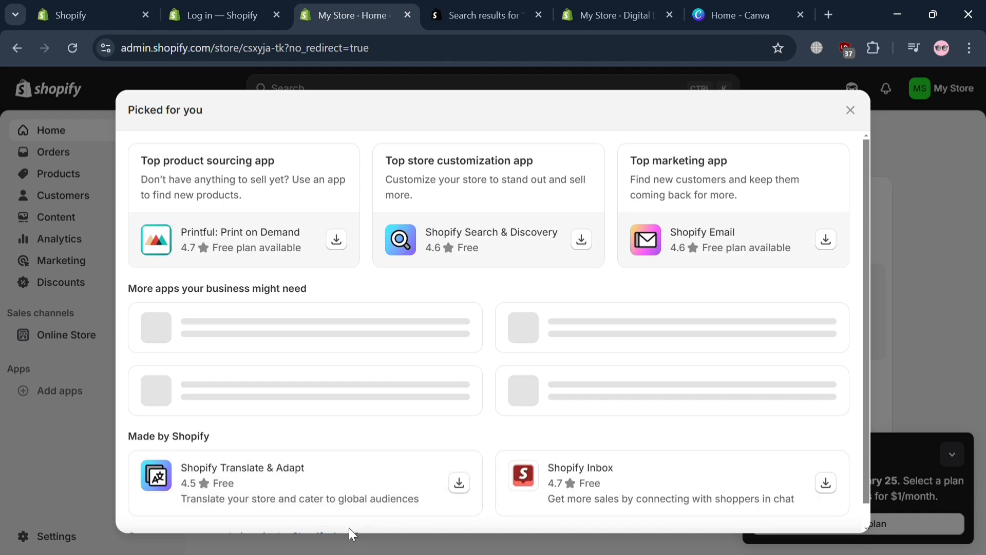
scroll(329, 463, "down", 3)
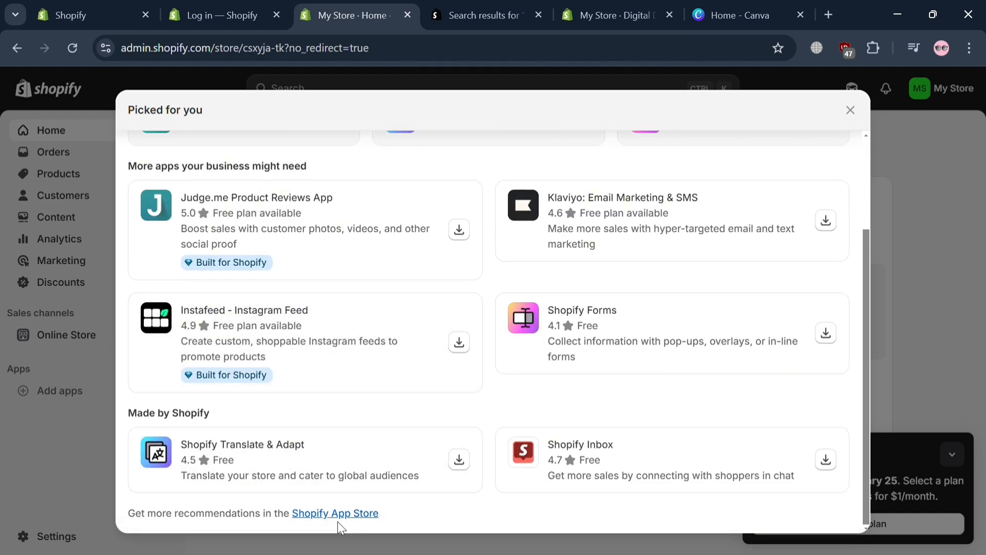
left_click(488, 6)
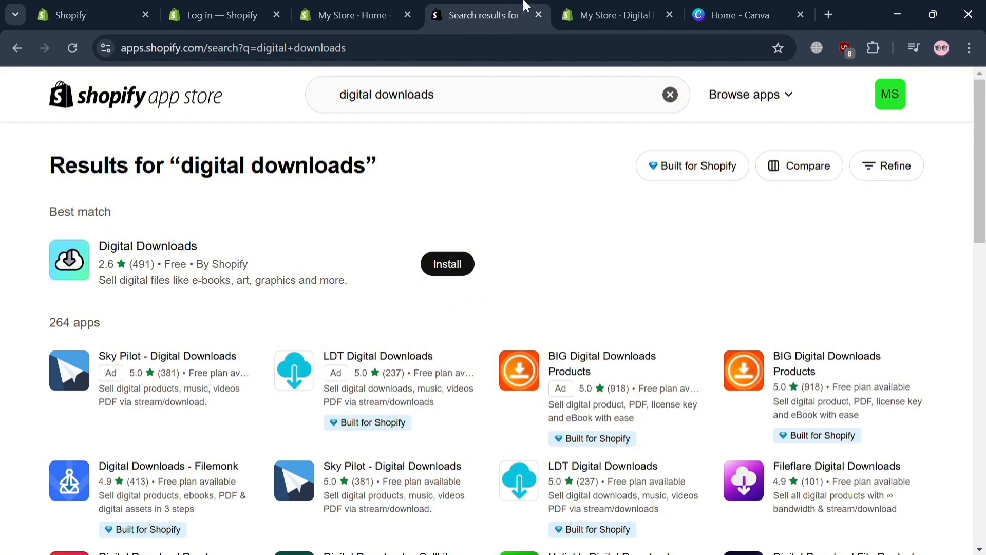
Step: Start adding a new product to the store from the installed Digital Downloads app
left_click(581, 7)
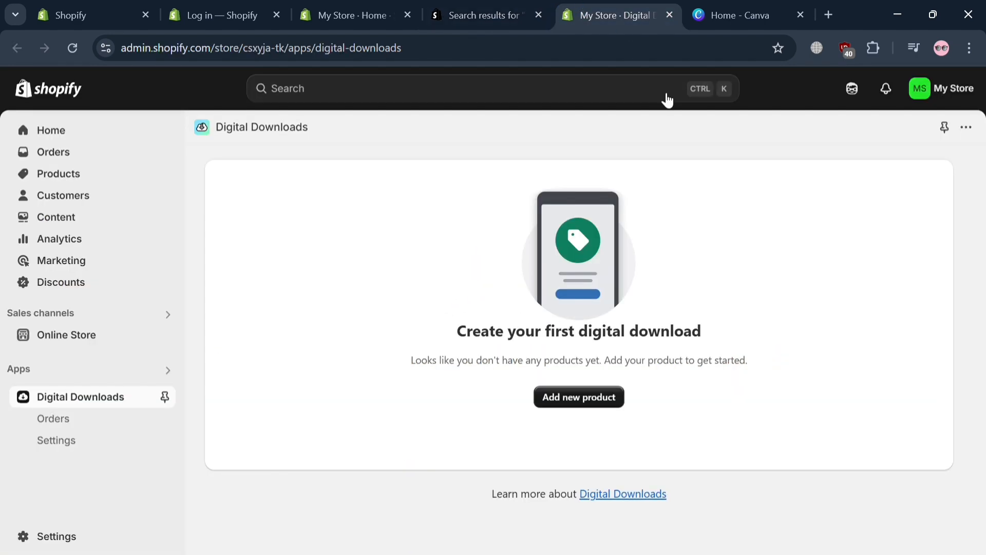
left_click(602, 403)
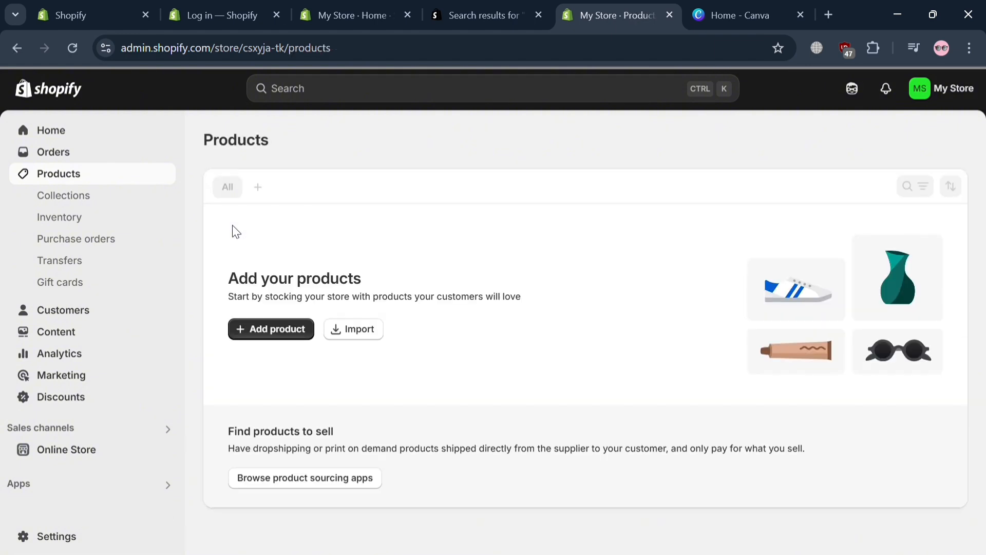
left_click(285, 331)
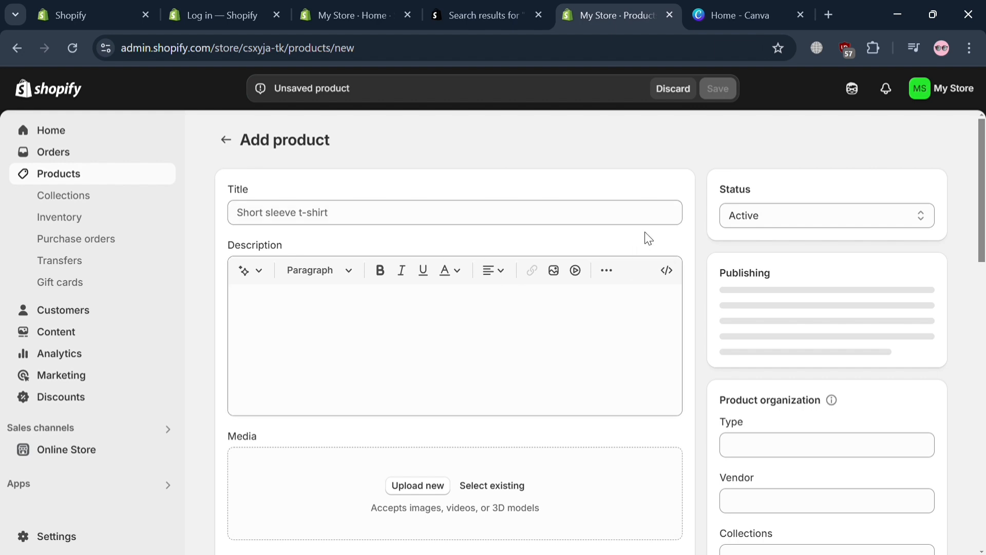
Step: Title the new product "Ebook" and place the cursor in its empty description
left_click(564, 224)
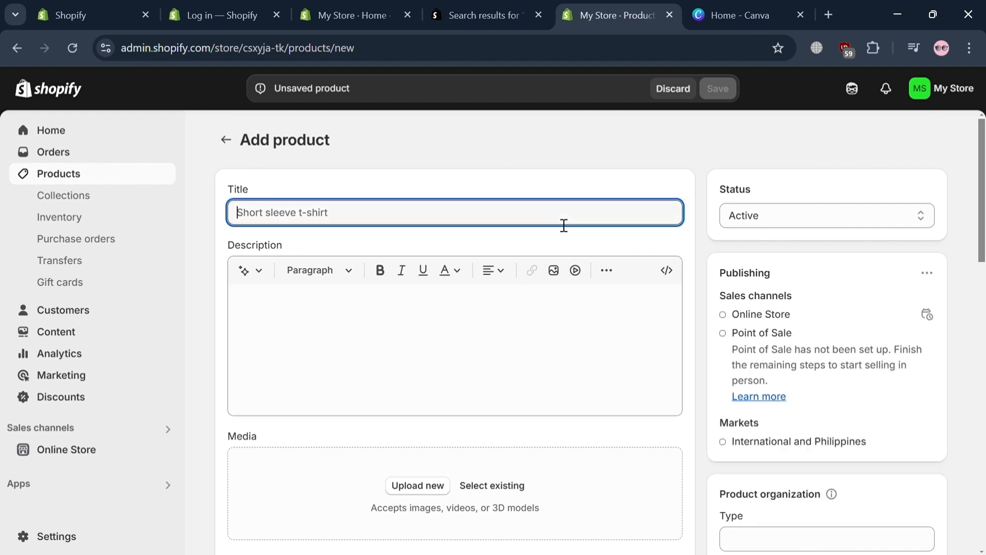
type("Ebook")
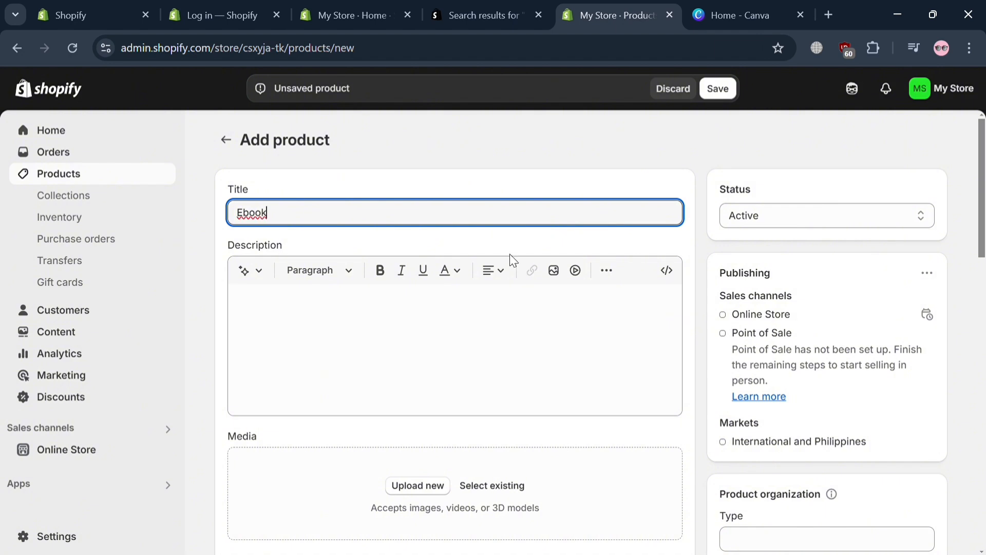
left_click(501, 332)
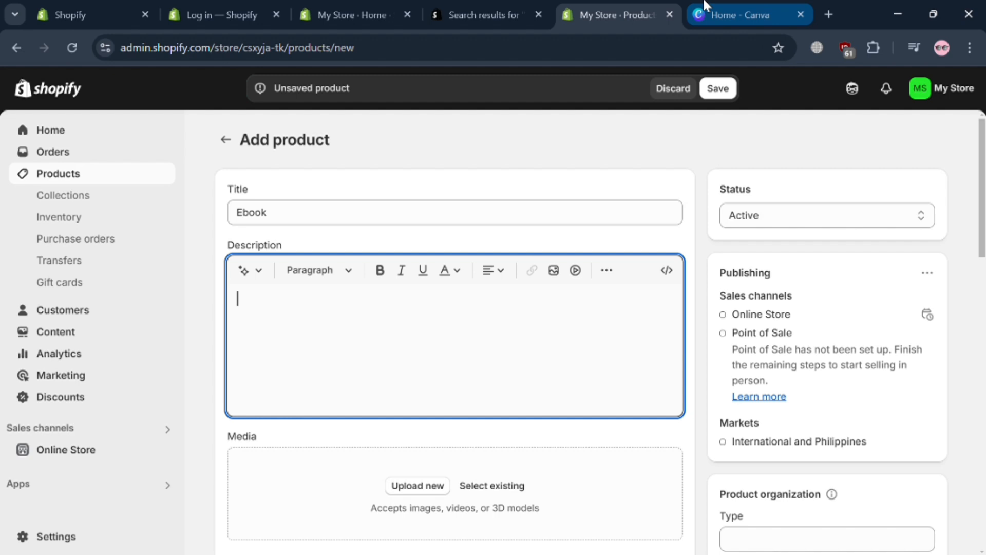
Step: Switch to Canva and search for "ebook"
left_click(770, 7)
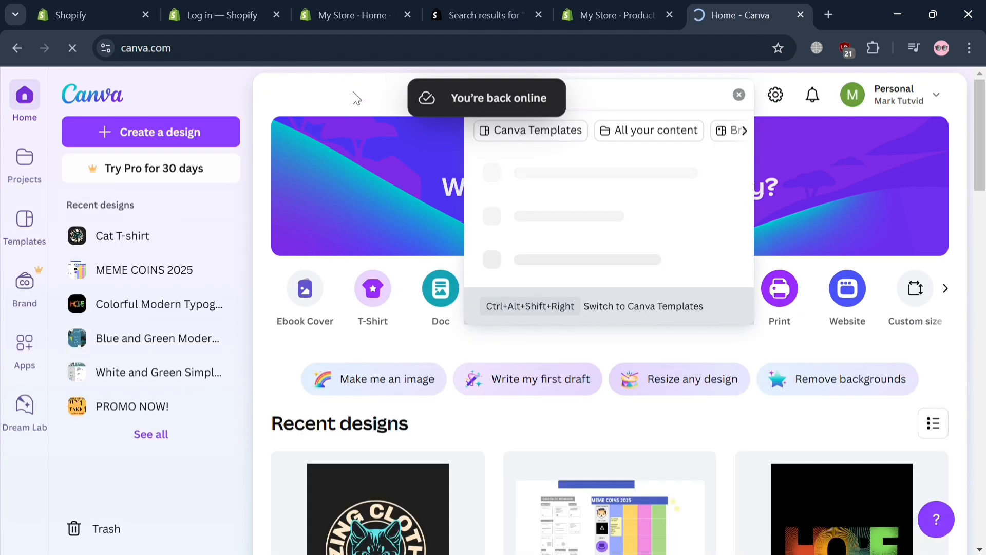
left_click(642, 107)
type("e")
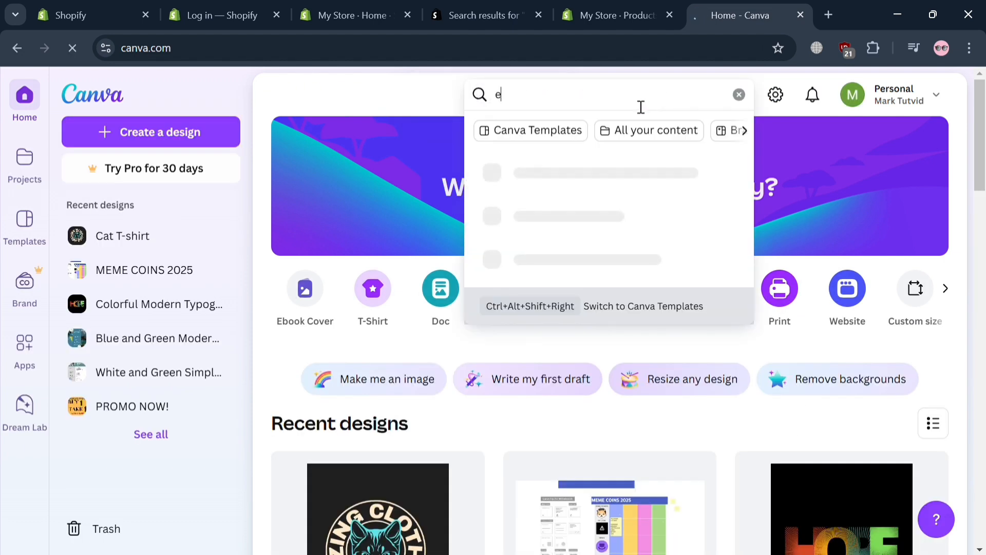
type("book")
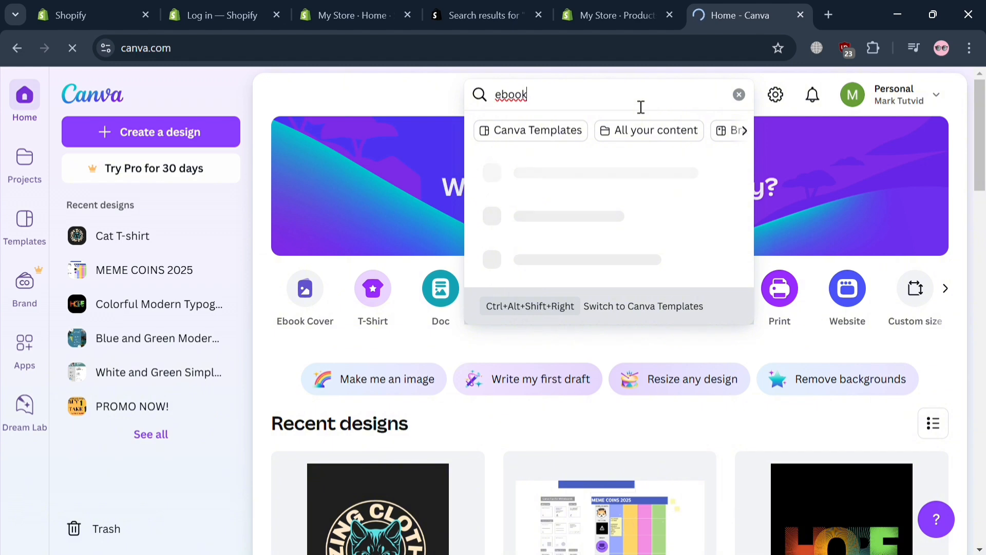
key("Return")
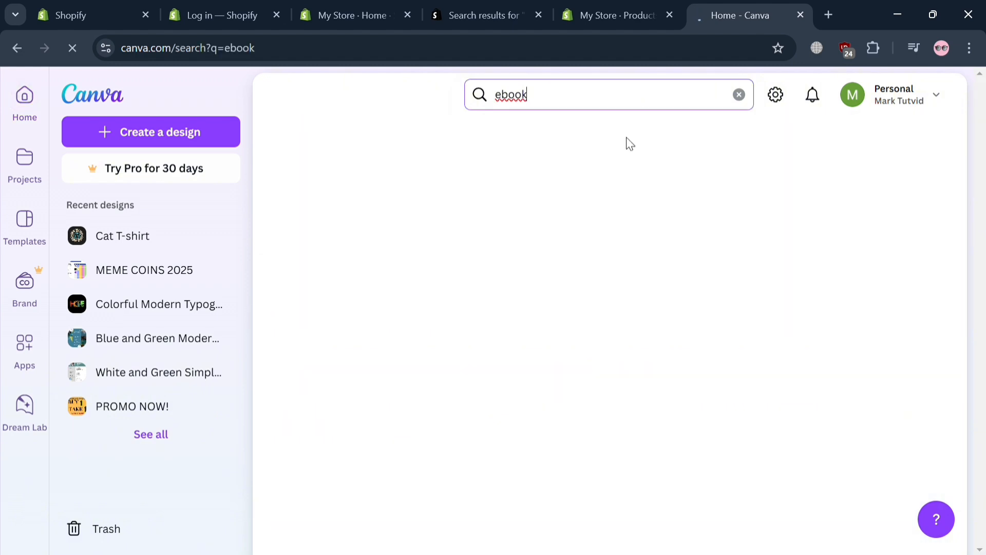
Step: Browse the ebook cover templates and open the existing design "EBOOK: mi AMOR"
scroll(486, 434, "down", 6)
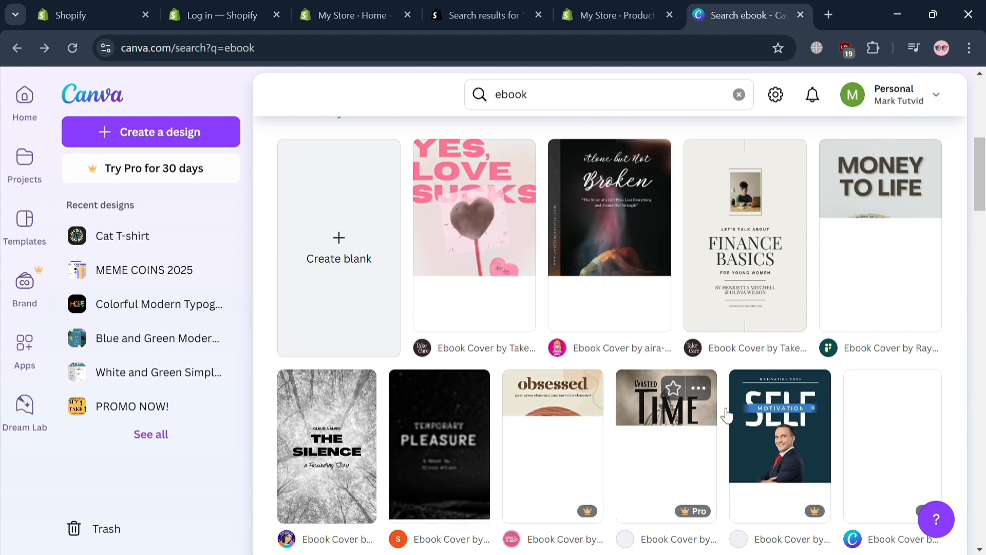
scroll(789, 418, "down", 1)
scroll(788, 418, "down", 3)
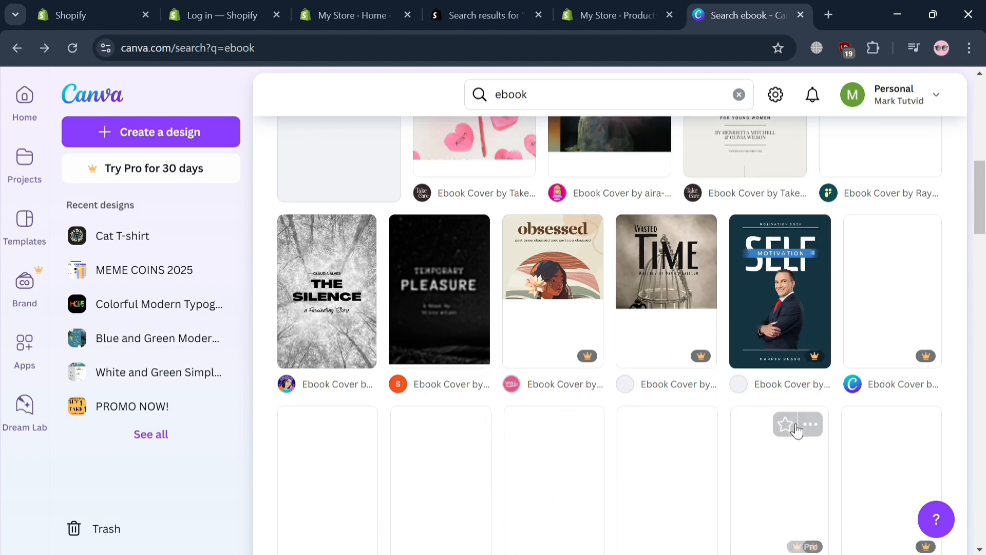
scroll(626, 452, "up", 3)
scroll(626, 452, "up", 8)
scroll(614, 440, "down", 2)
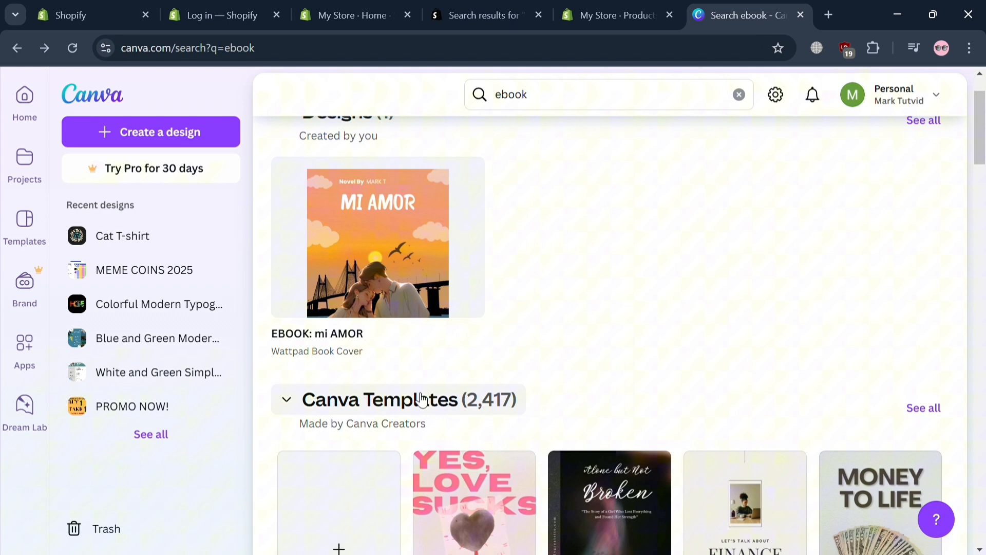
left_click(431, 263)
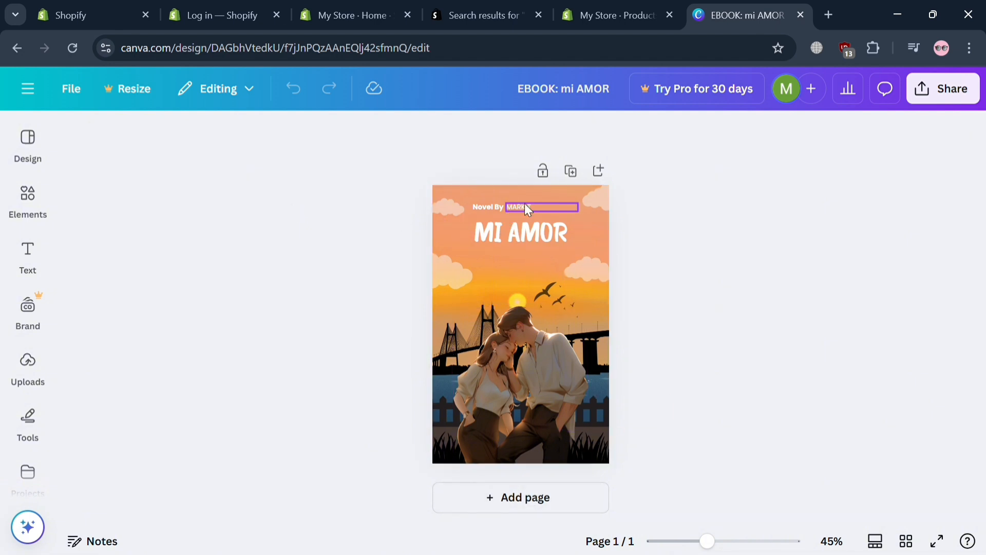
Step: Add a second page after the ebook cover and insert a text box reading "CHAPTER 1" on it
left_click(552, 247)
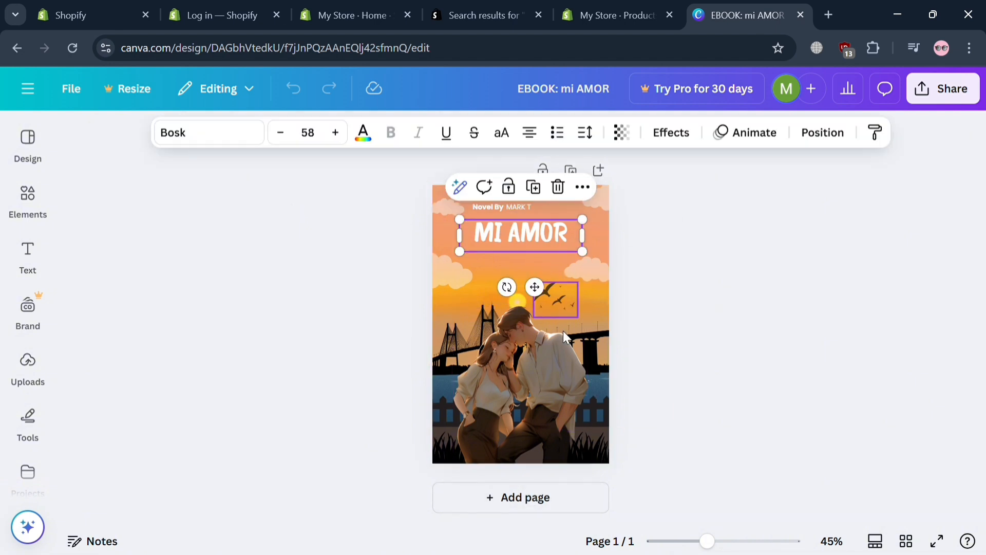
left_click(554, 497)
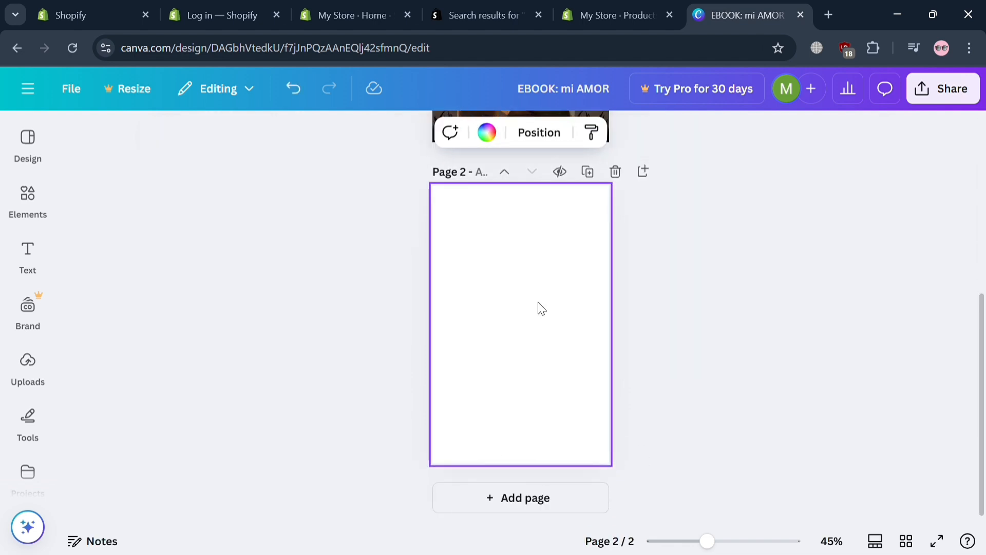
left_click(28, 255)
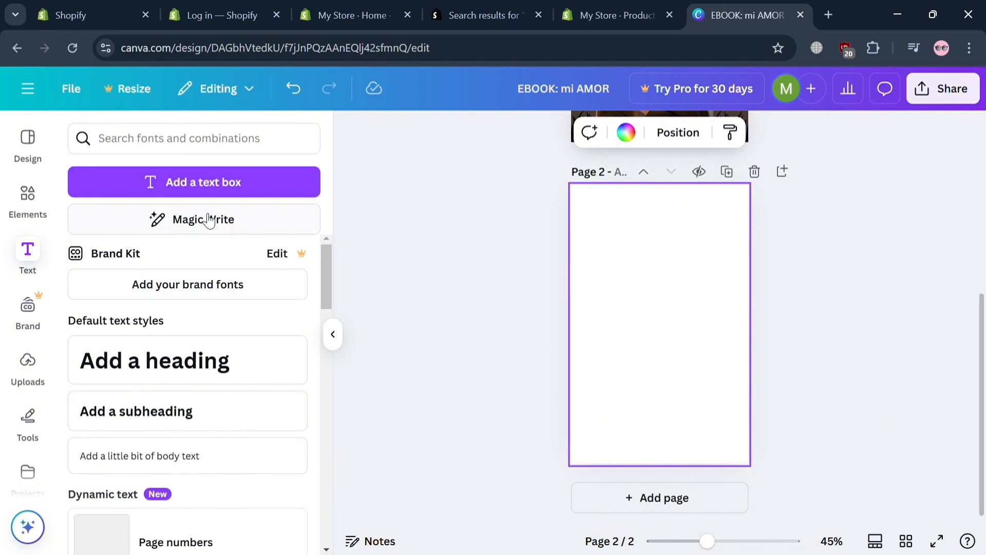
left_click(221, 184)
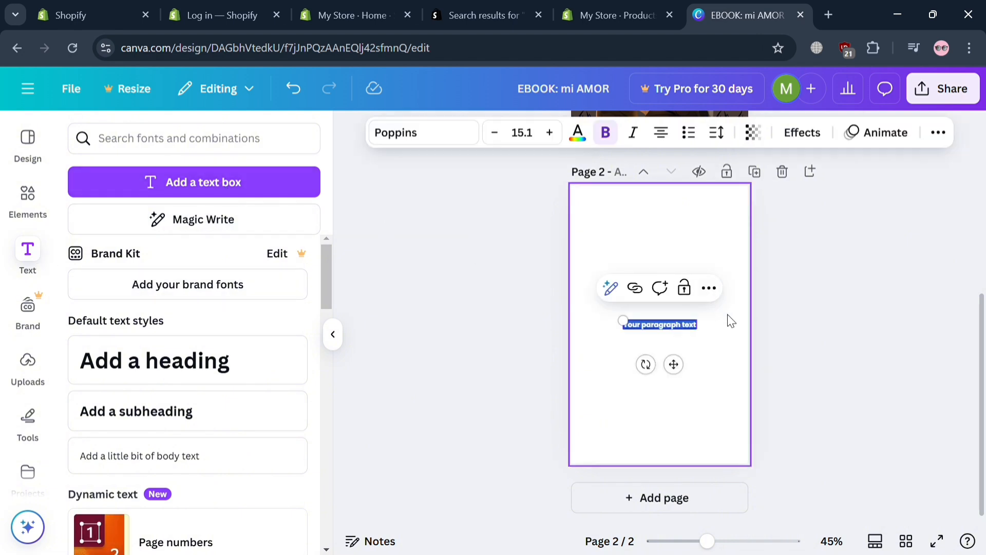
type("a")
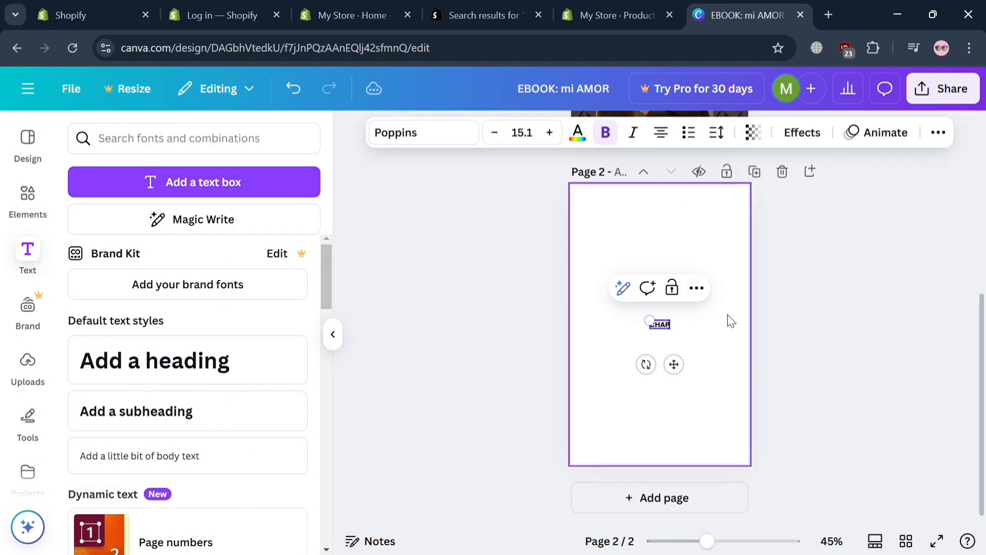
left_click(695, 349)
left_click(674, 326)
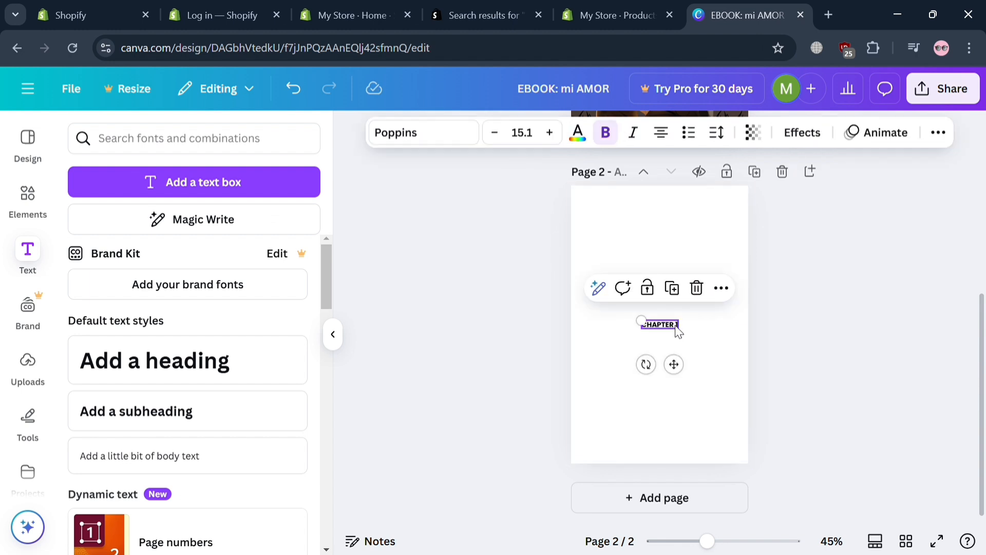
Step: Enlarge the "CHAPTER 1" text on page 2 to size 30.5 and centre it near the page's upper edge
left_click_drag(654, 326, 617, 316)
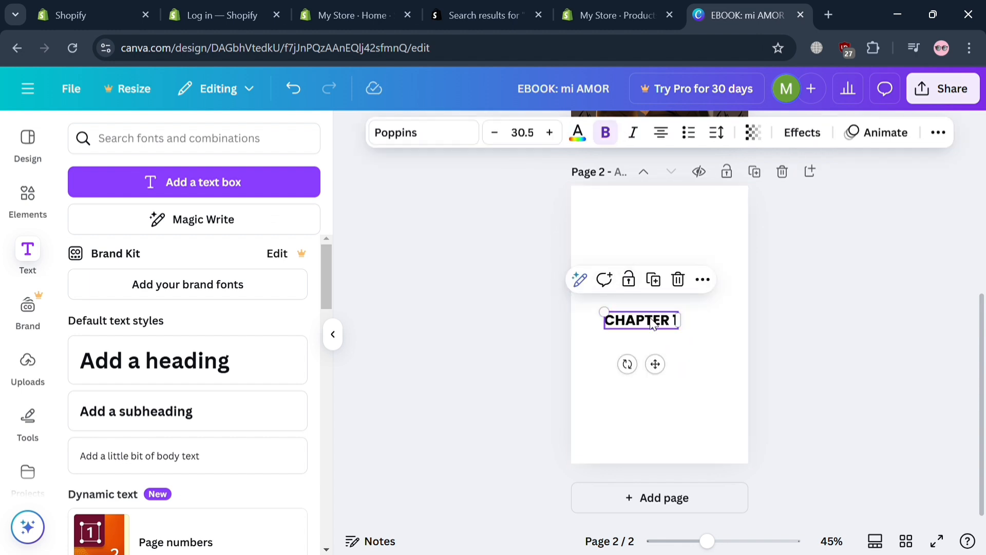
left_click_drag(670, 365, 679, 267)
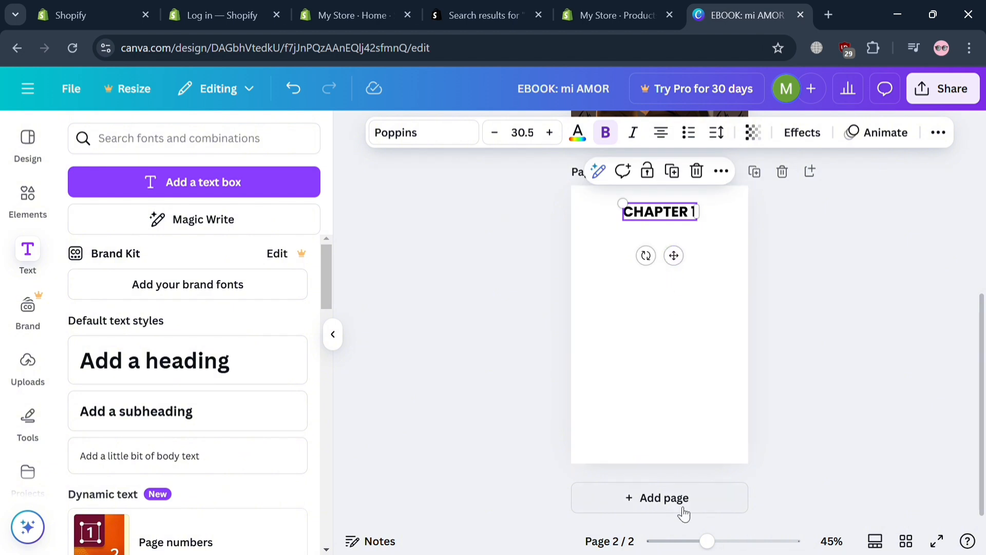
right_click(684, 384)
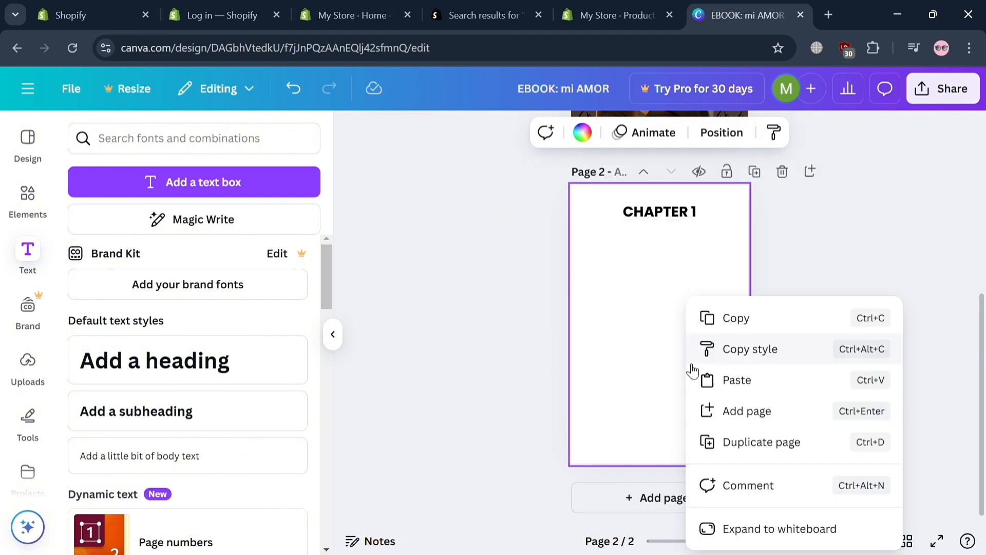
left_click(698, 249)
Step: Duplicate the "CHAPTER 1" page and change the copy's heading to "CHAPTER 2"
left_click(756, 173)
left_click(696, 218)
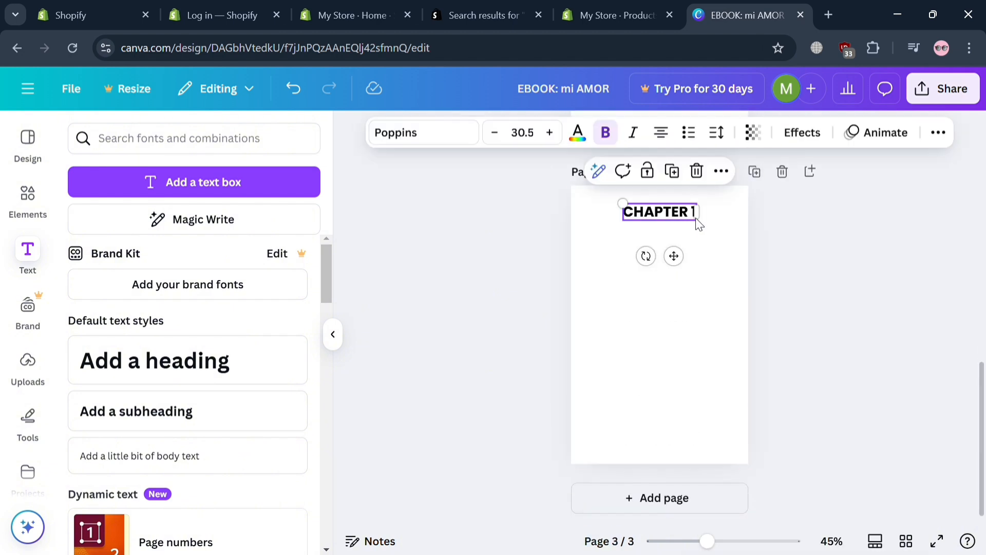
double_click(700, 222)
left_click(700, 222)
key("BackSpace")
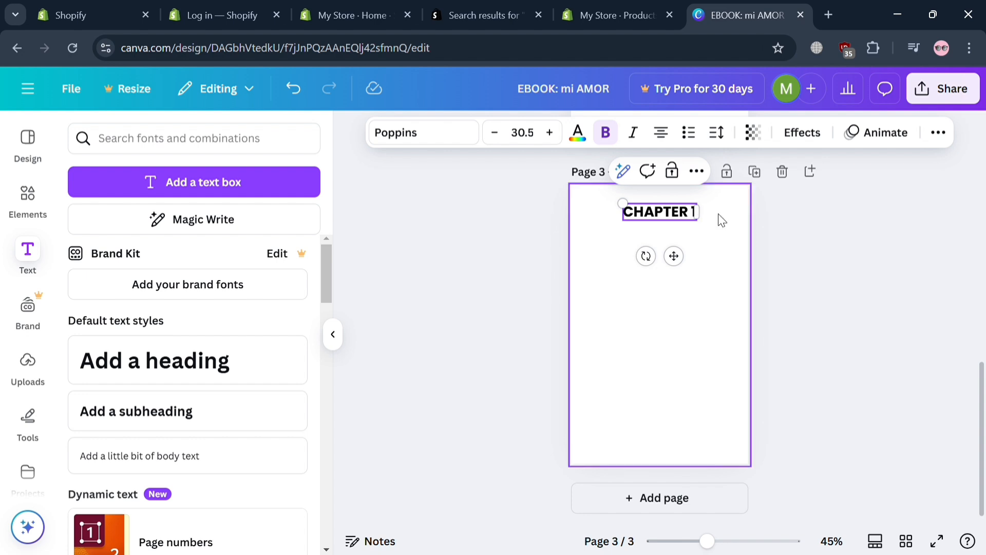
type("2")
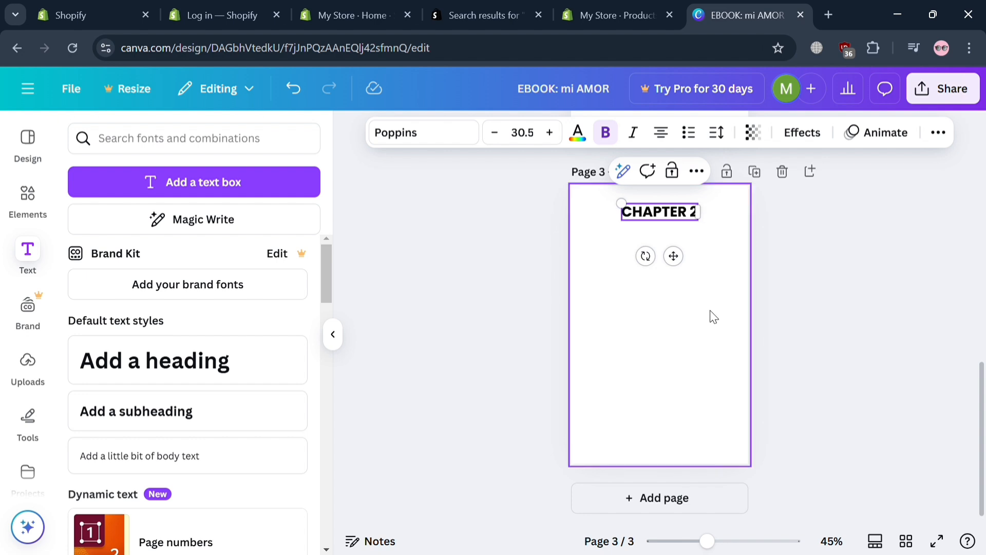
Step: Duplicate the "CHAPTER 2" page and change the copy's heading to "CHAPTER 3"
left_click(709, 315)
left_click(754, 172)
left_click(704, 222)
double_click(704, 222)
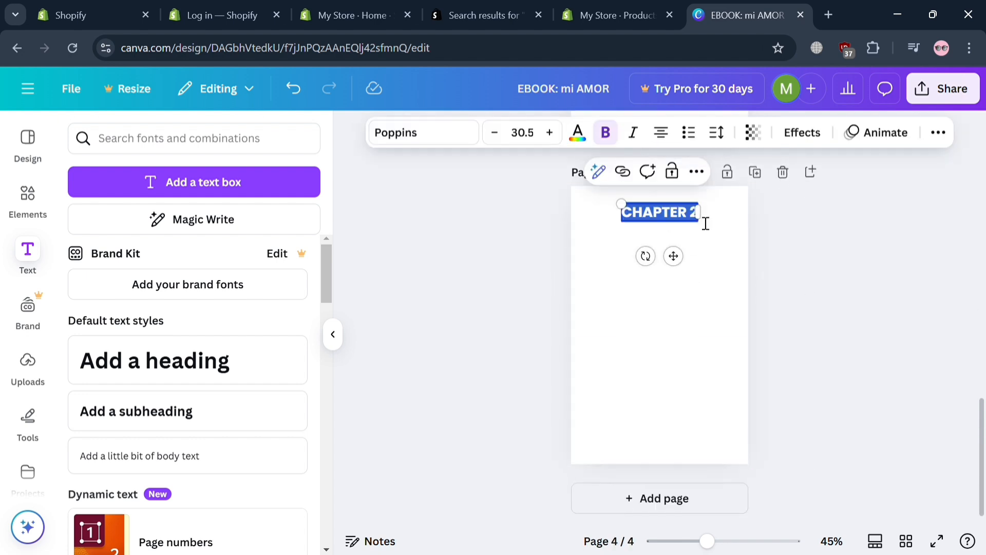
left_click(703, 222)
key("BackSpace")
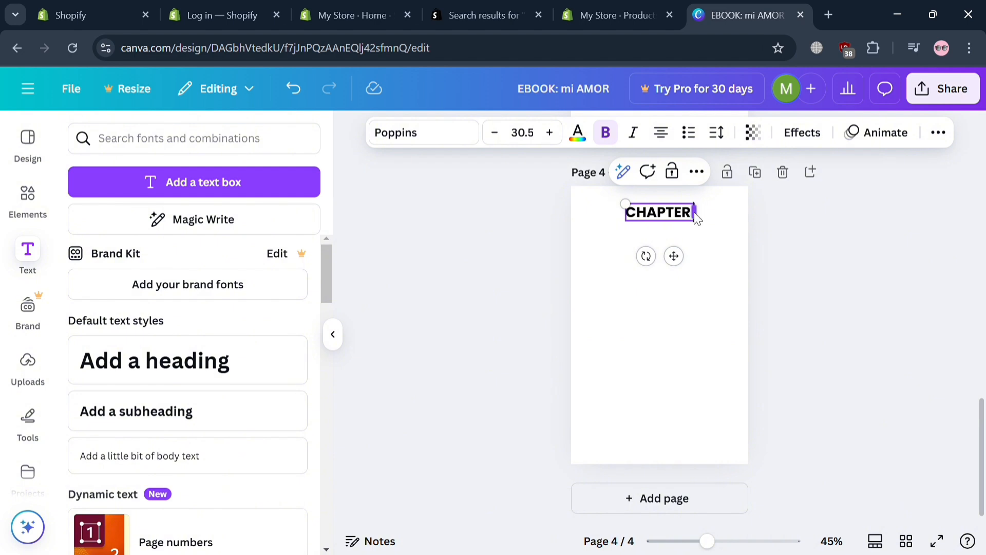
type("3")
left_click(736, 331)
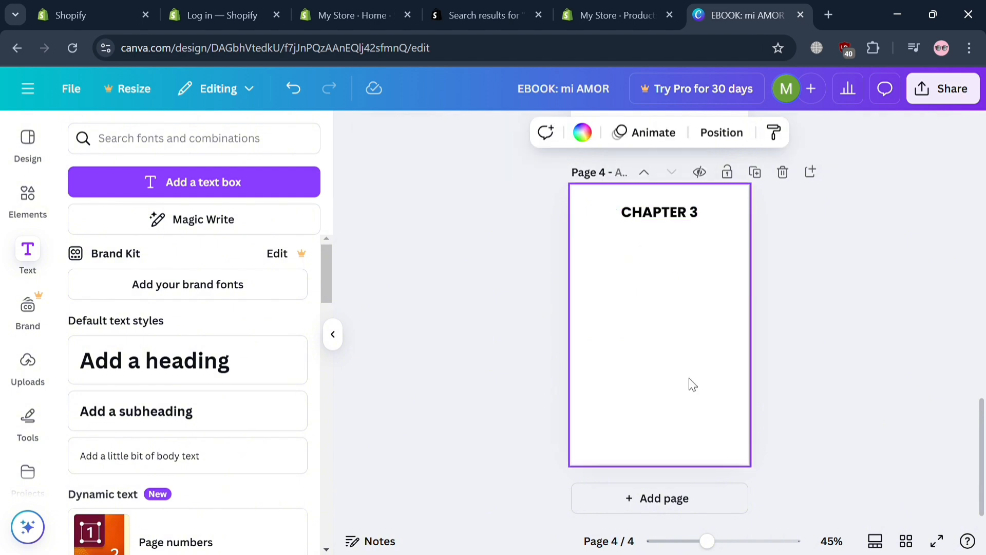
scroll(689, 381, "up", 15)
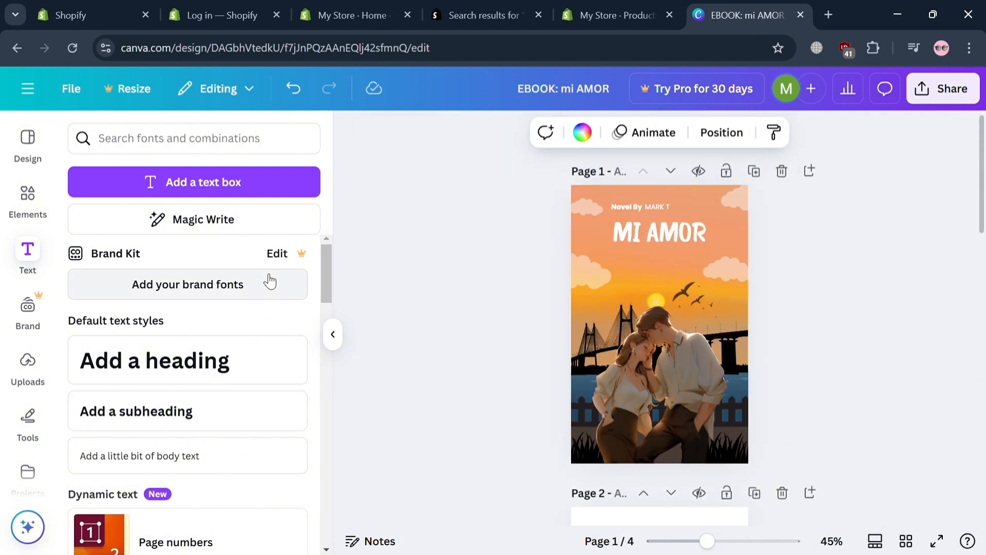
left_click(28, 199)
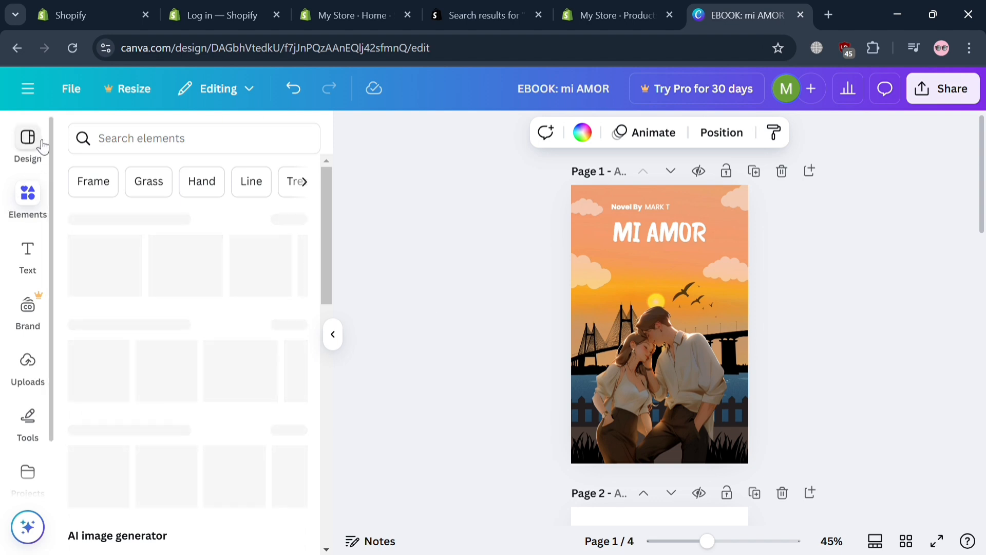
left_click(43, 147)
left_click(31, 200)
left_click(28, 254)
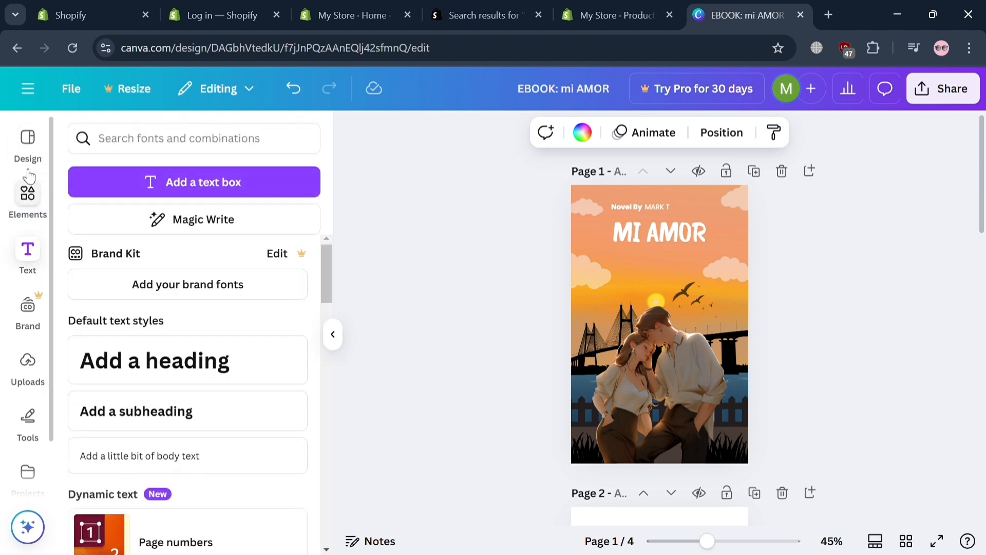
Step: Download pages 1–4 of the ebook design as a PDF Standard file
left_click(951, 103)
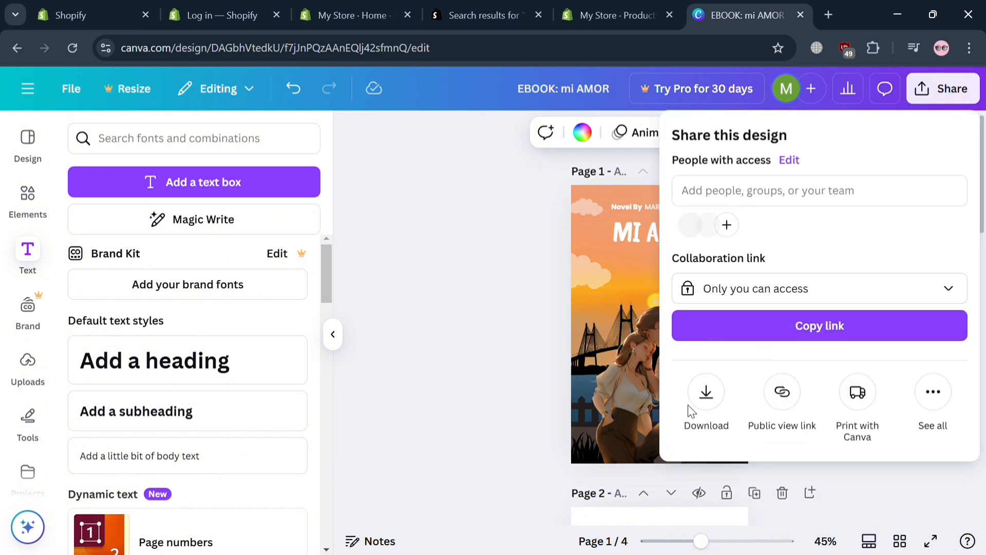
left_click(706, 393)
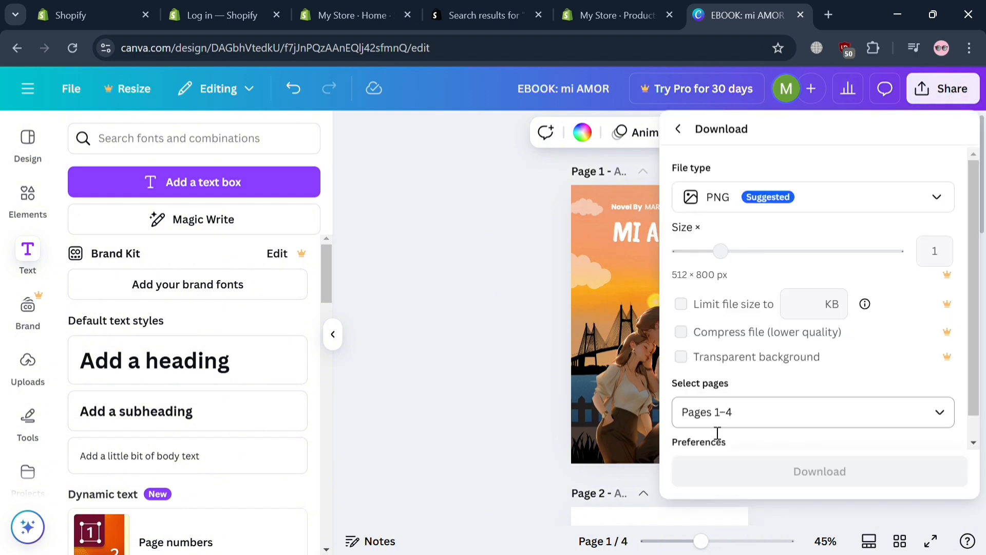
left_click(824, 190)
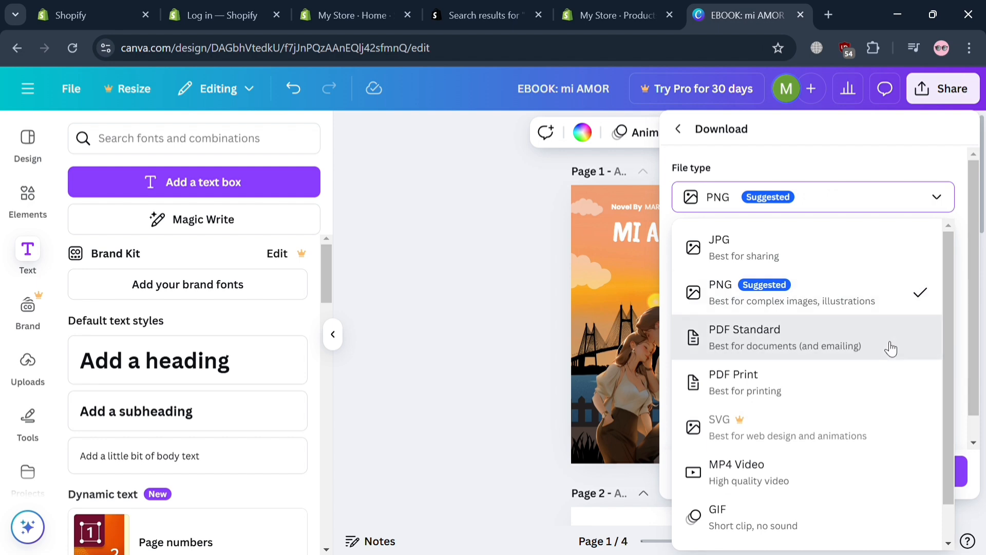
left_click(890, 343)
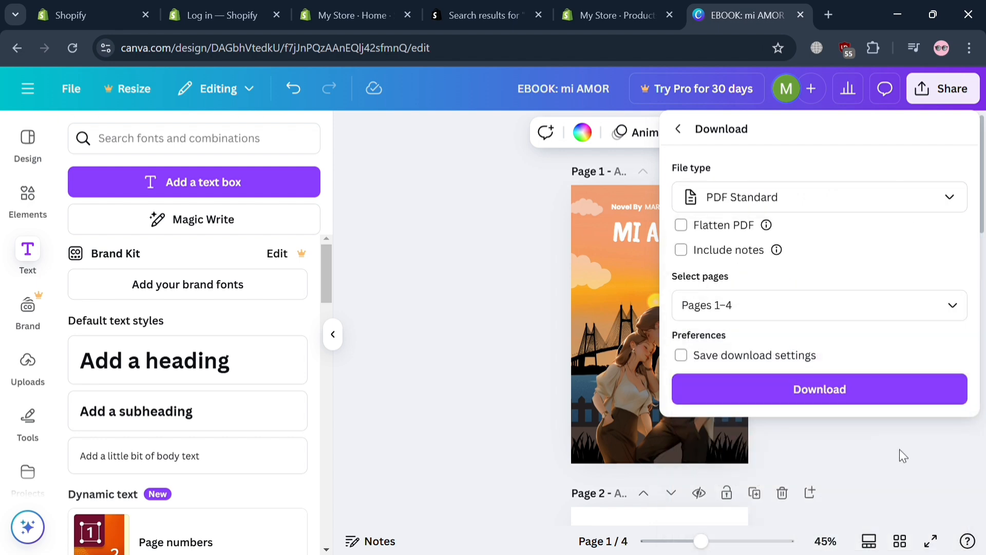
left_click(873, 380)
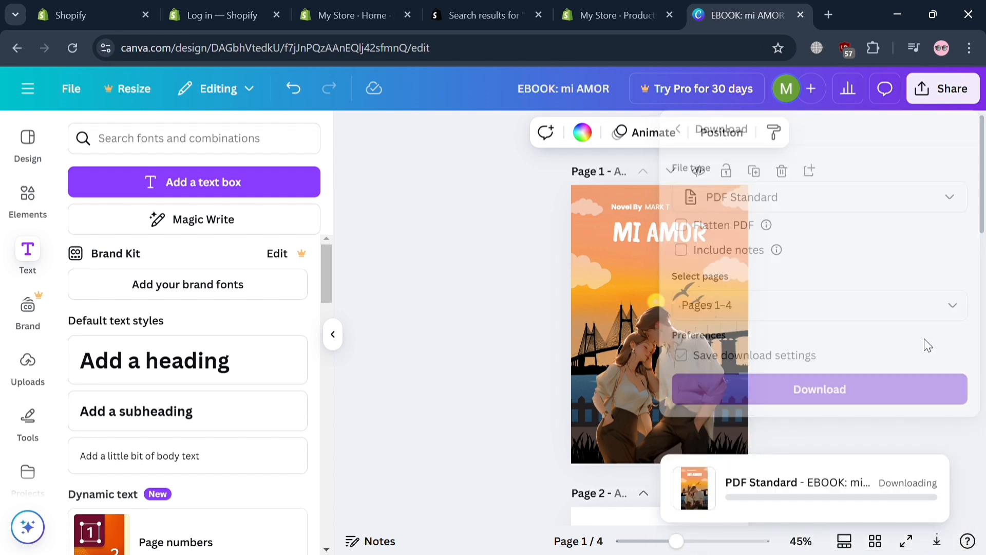
scroll(786, 416, "down", 8)
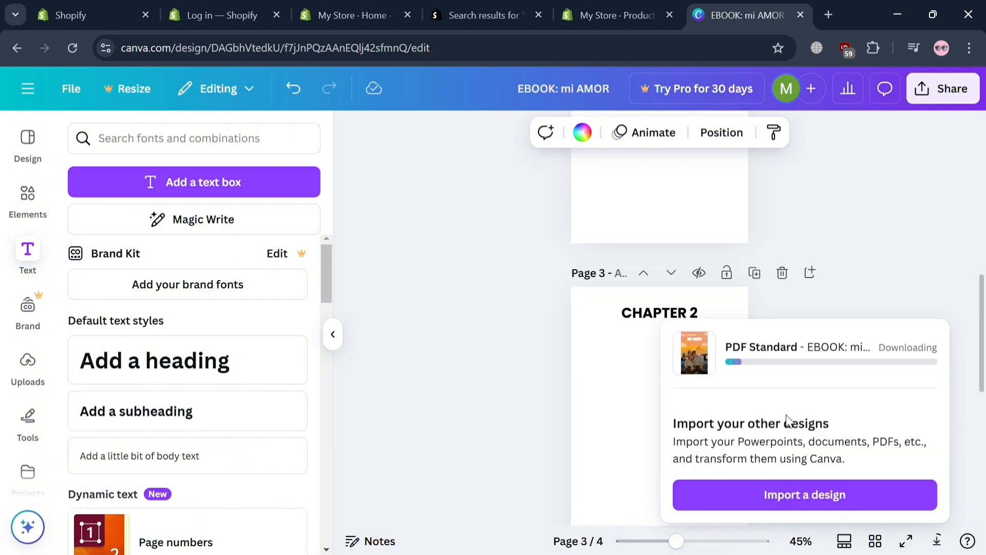
scroll(781, 386, "up", 7)
scroll(645, 362, "up", 2)
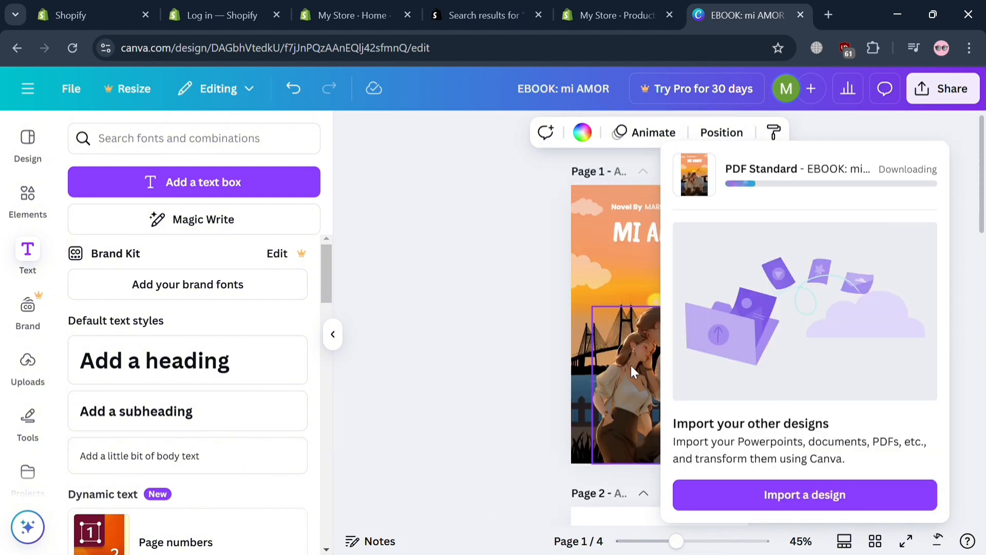
left_click(507, 321)
left_click(948, 94)
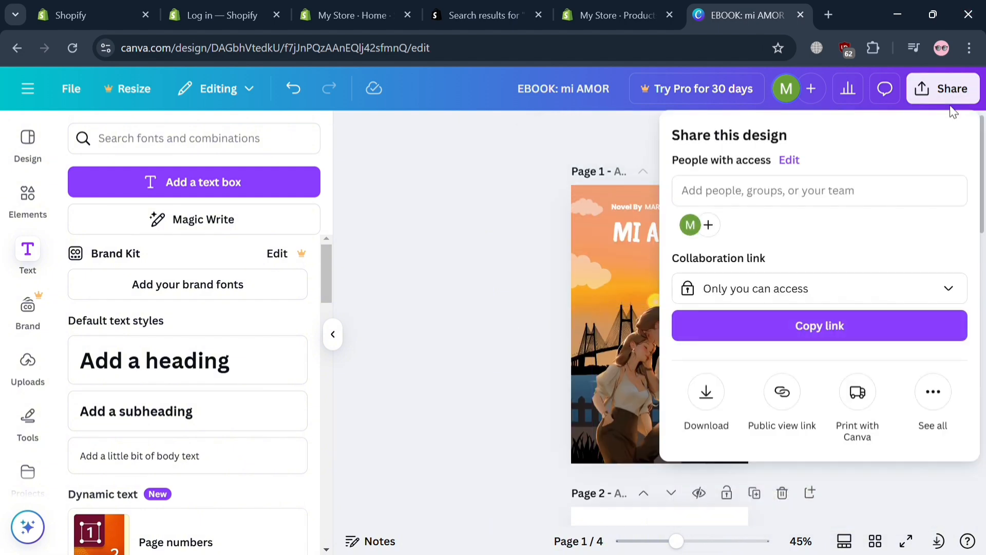
left_click(707, 400)
left_click(535, 335)
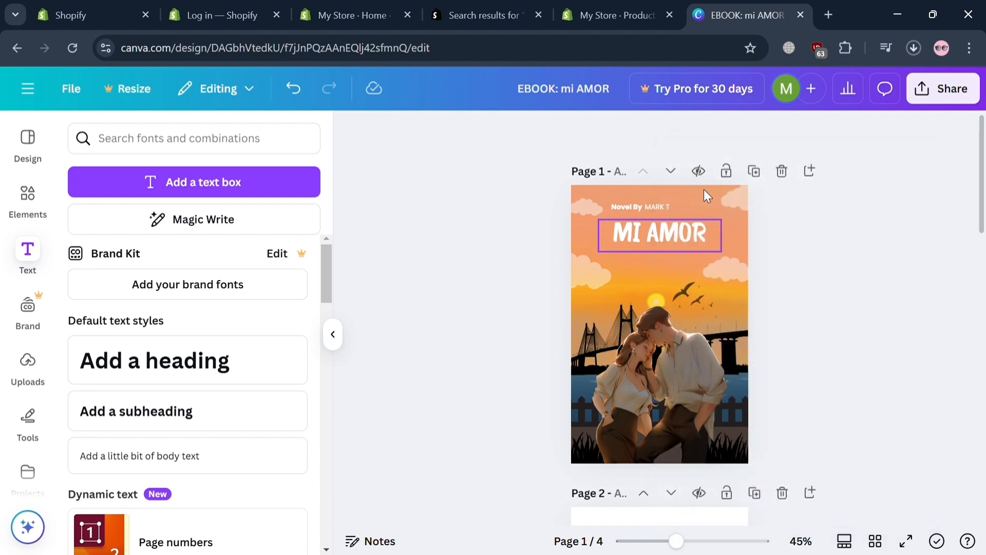
left_click(933, 101)
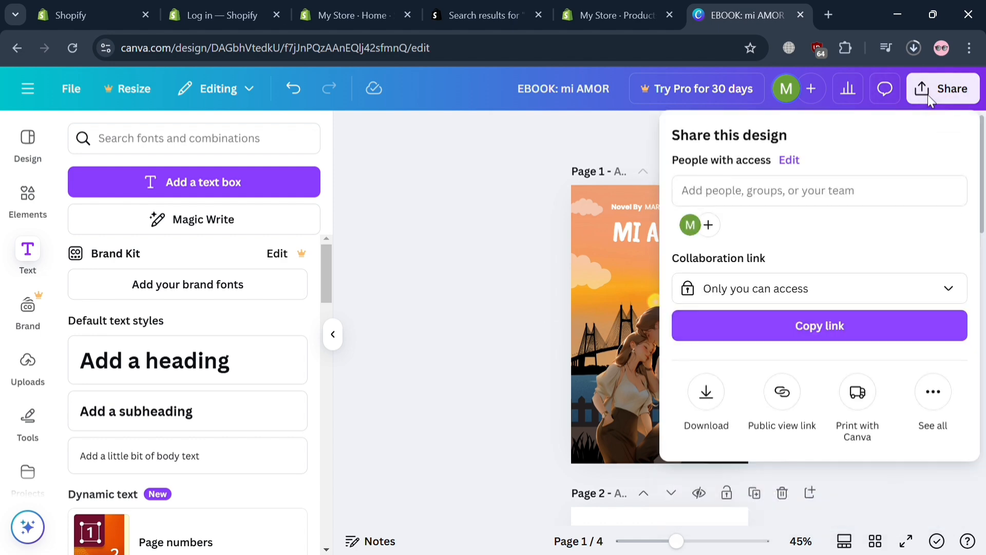
Step: Rename the design as "EBOOK COVER"
left_click(599, 85)
type("EBOOK C")
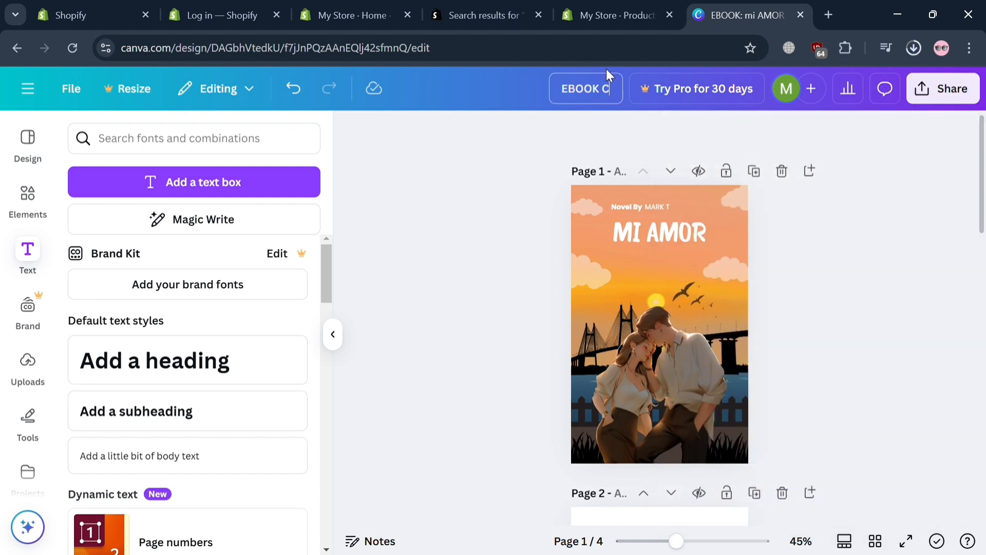
type("OVER")
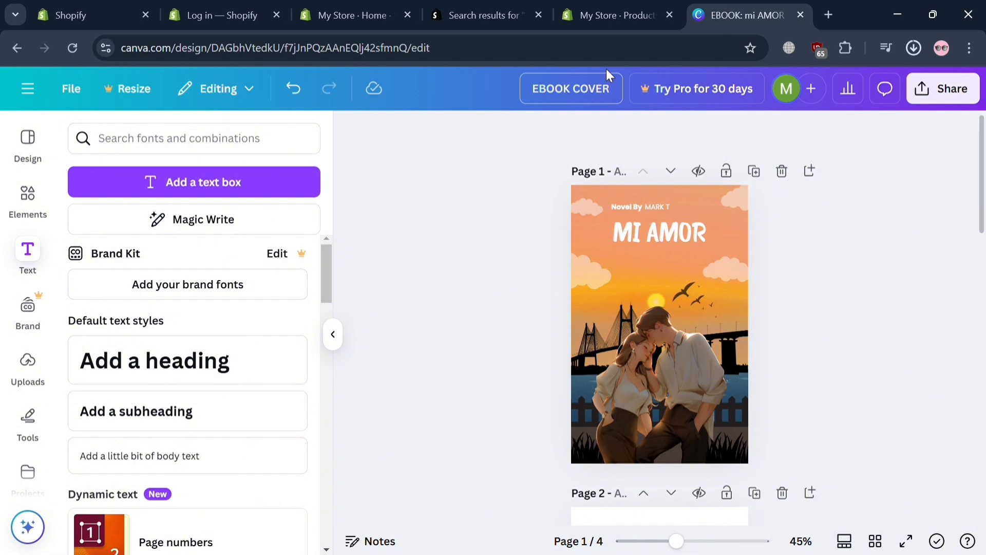
left_click(859, 186)
Step: Download only the current page, the cover on page 1, as a PNG image
left_click(944, 90)
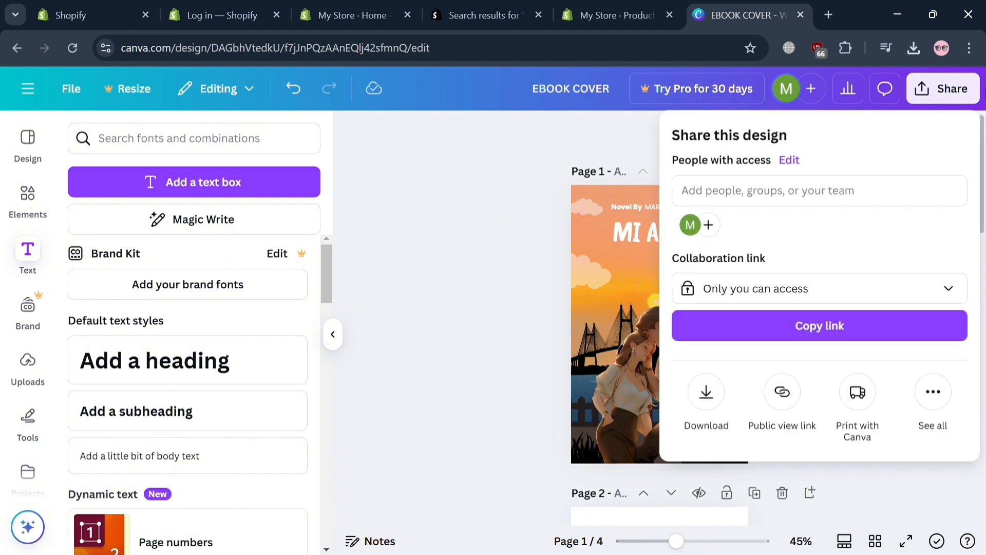
left_click(703, 393)
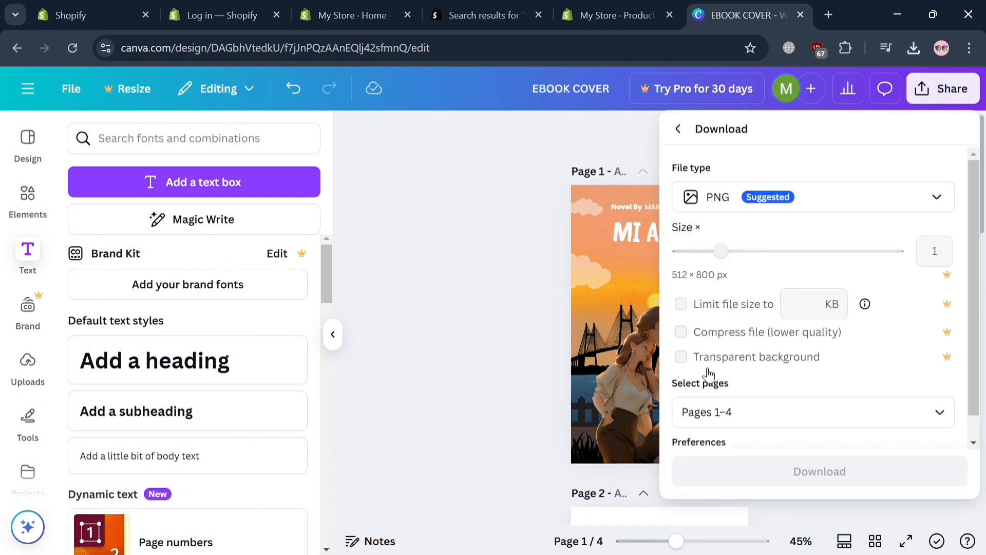
left_click(931, 412)
left_click(695, 208)
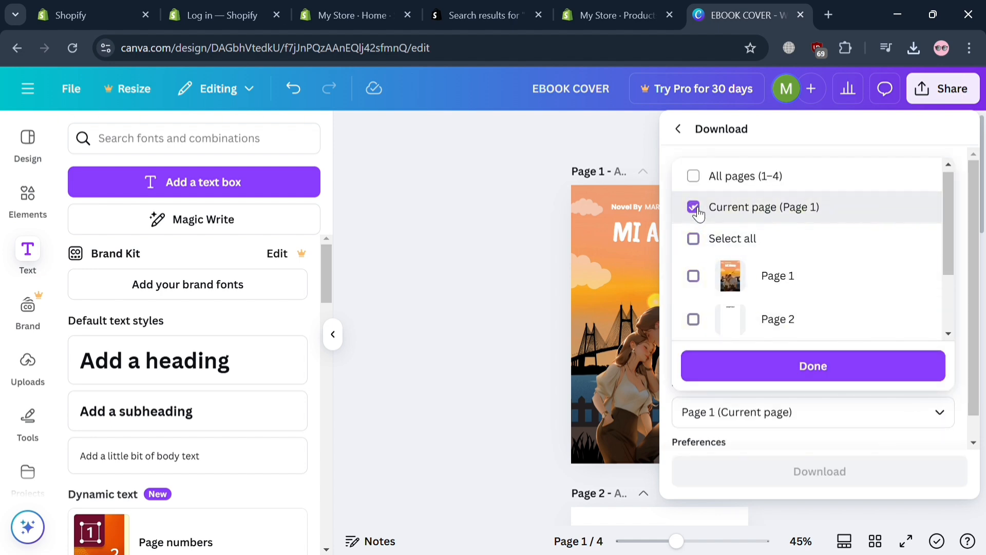
left_click(762, 360)
left_click(808, 474)
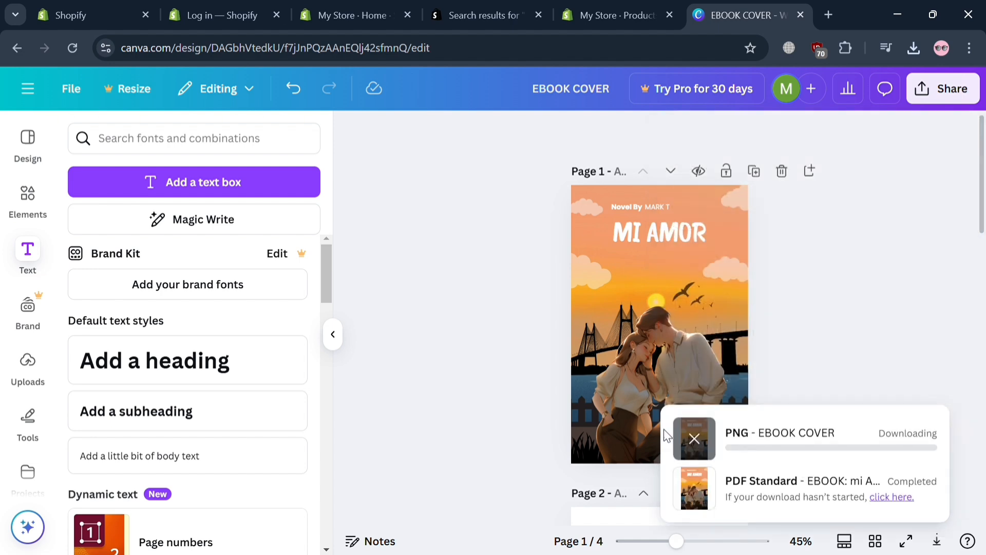
left_click(617, 303)
left_click(935, 138)
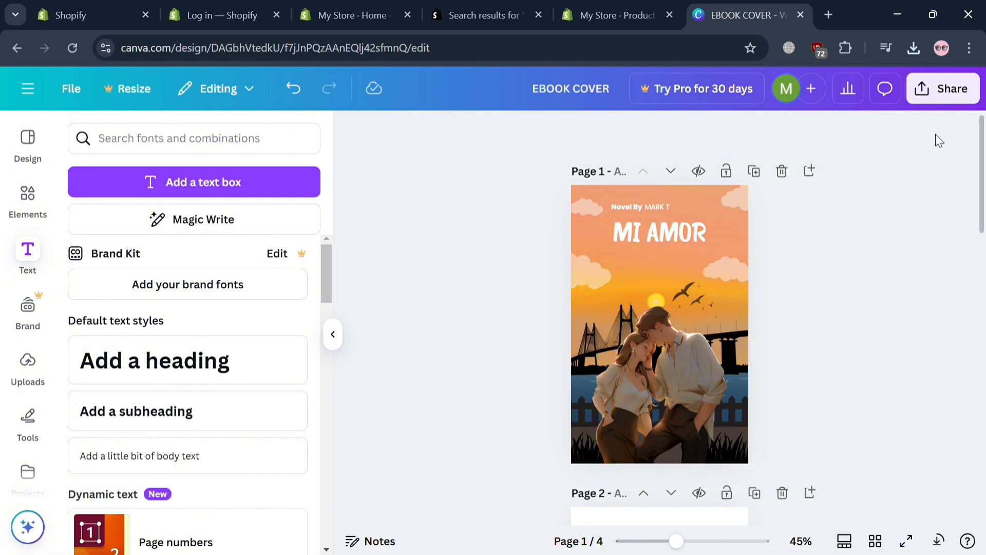
left_click(942, 88)
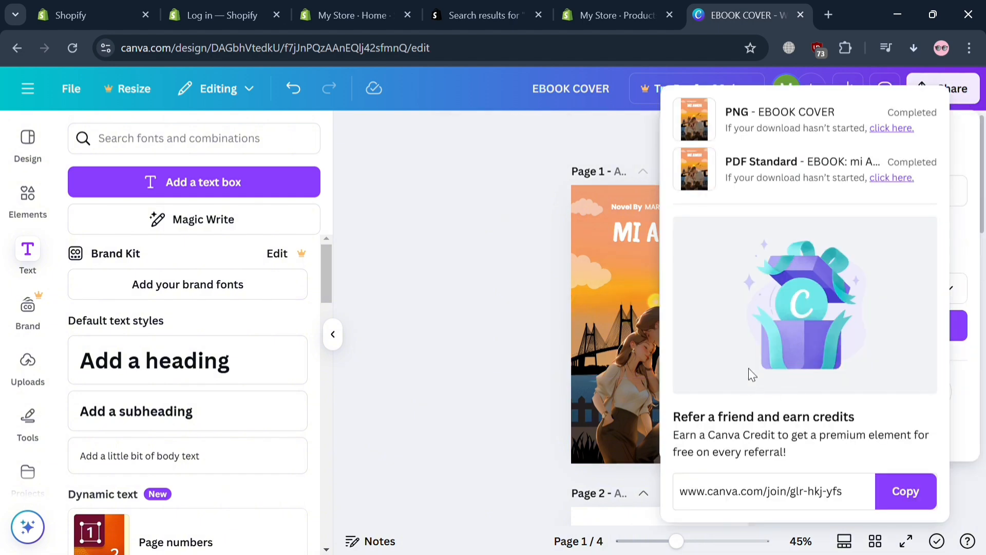
left_click(607, 349)
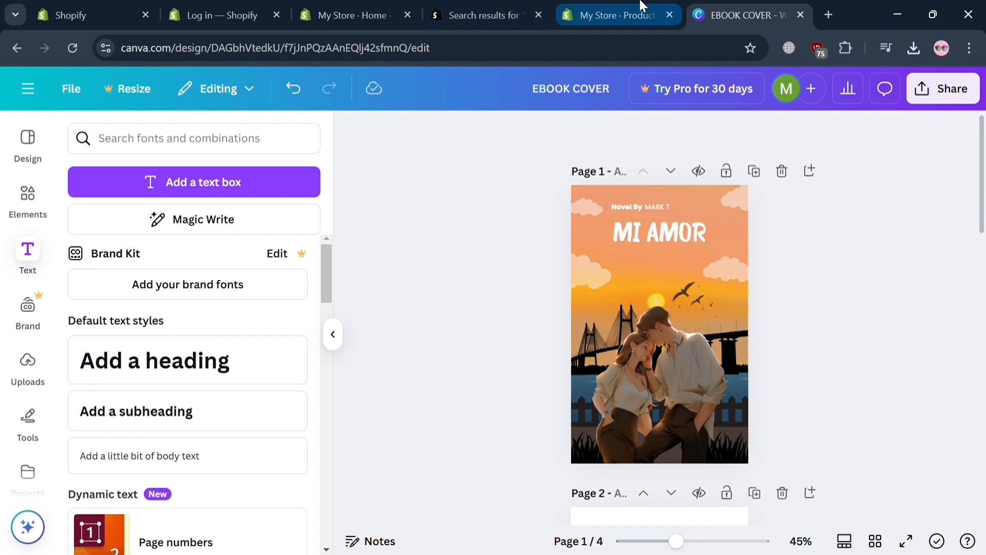
Step: Switch to the new product in Shopify and enter "A Romance ebook" as its description
left_click(612, 15)
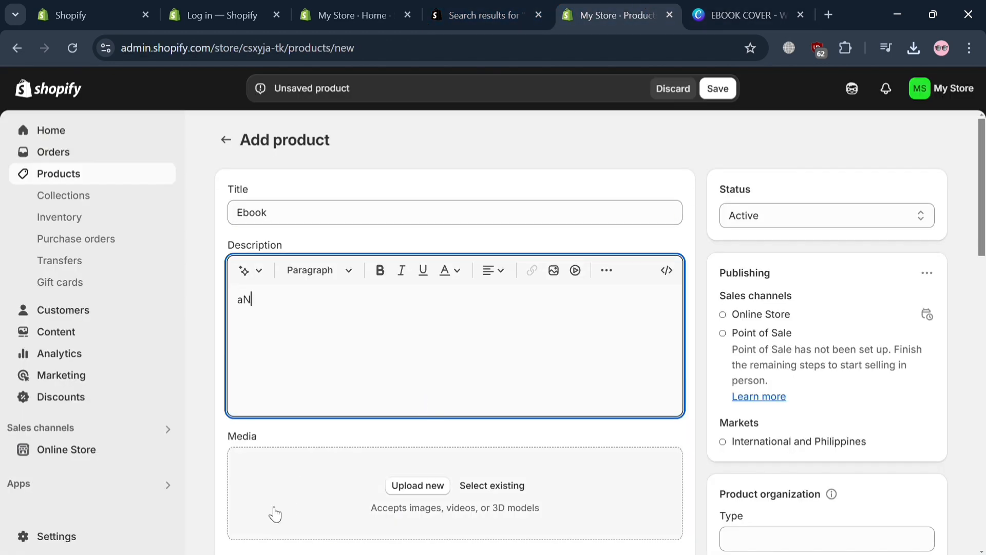
type("A Romance e")
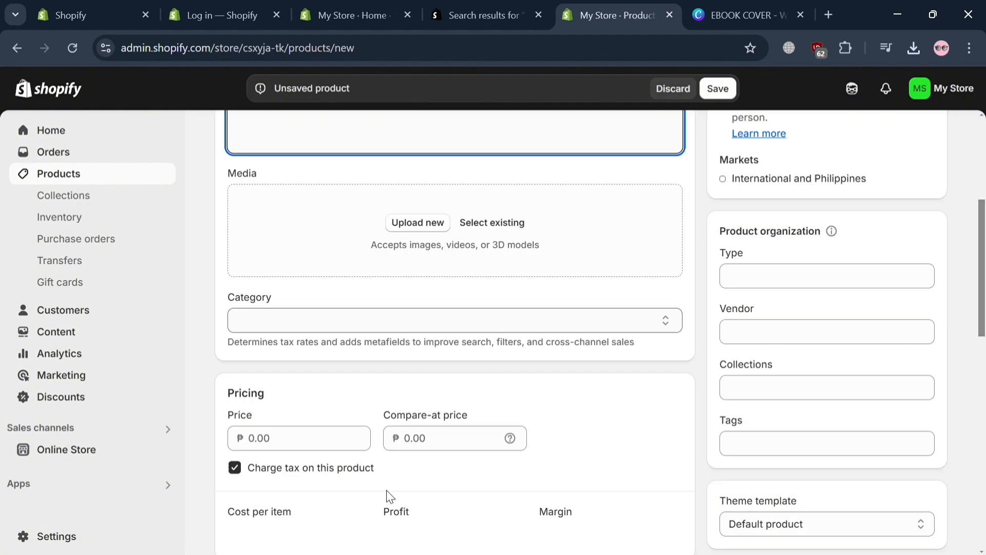
Step: Upload the downloaded ebook cover image to the product's media
scroll(390, 493, "down", 7)
scroll(463, 266, "up", 6)
left_click(433, 410)
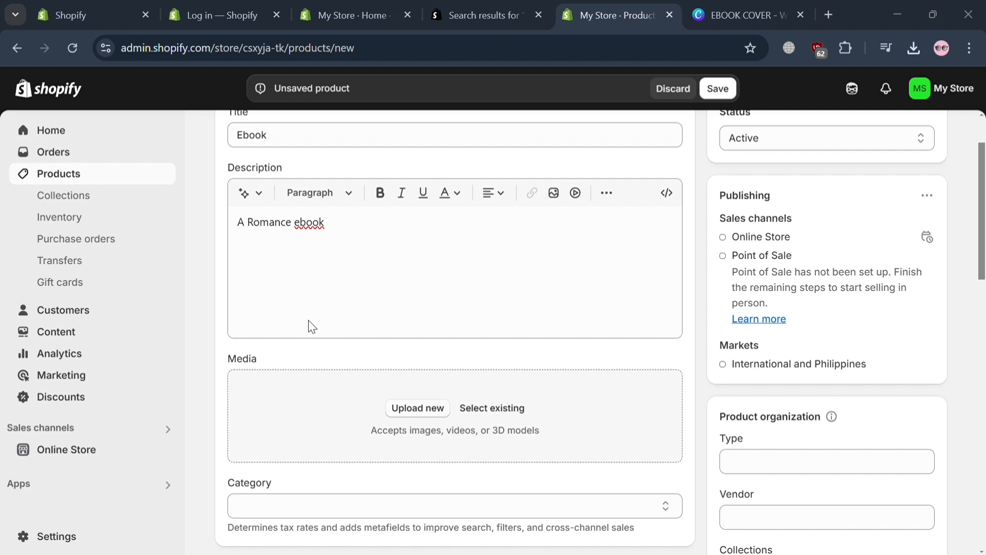
double_click(326, 303)
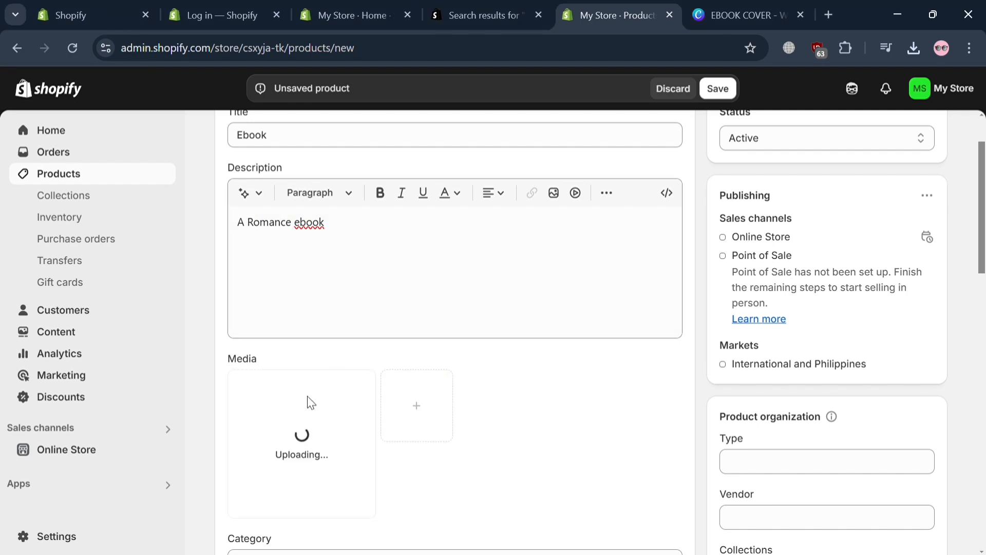
Step: Set the product's price to 500.00, leaving the compare-at price empty
scroll(303, 470, "down", 4)
scroll(306, 473, "down", 4)
scroll(325, 447, "up", 3)
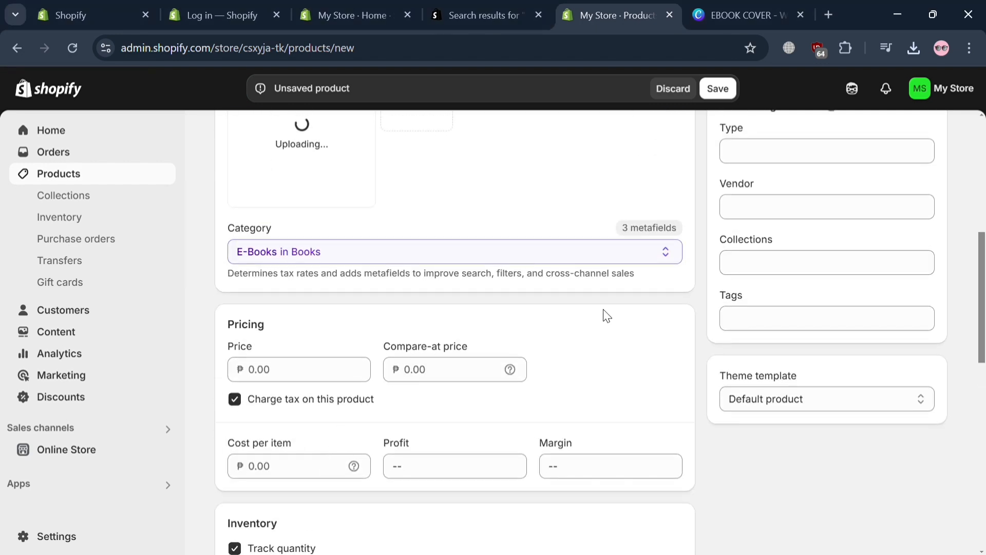
left_click(342, 379)
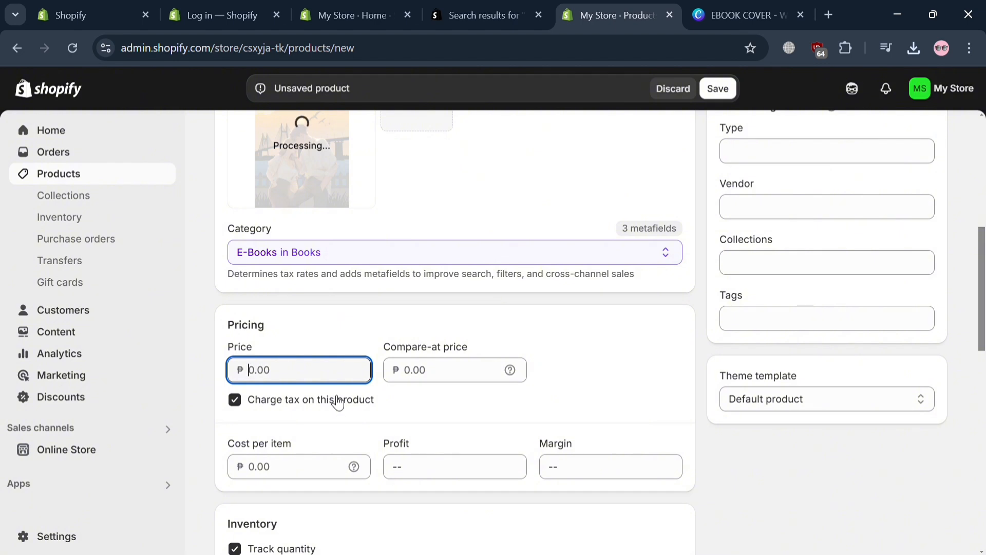
type("500")
left_click(464, 384)
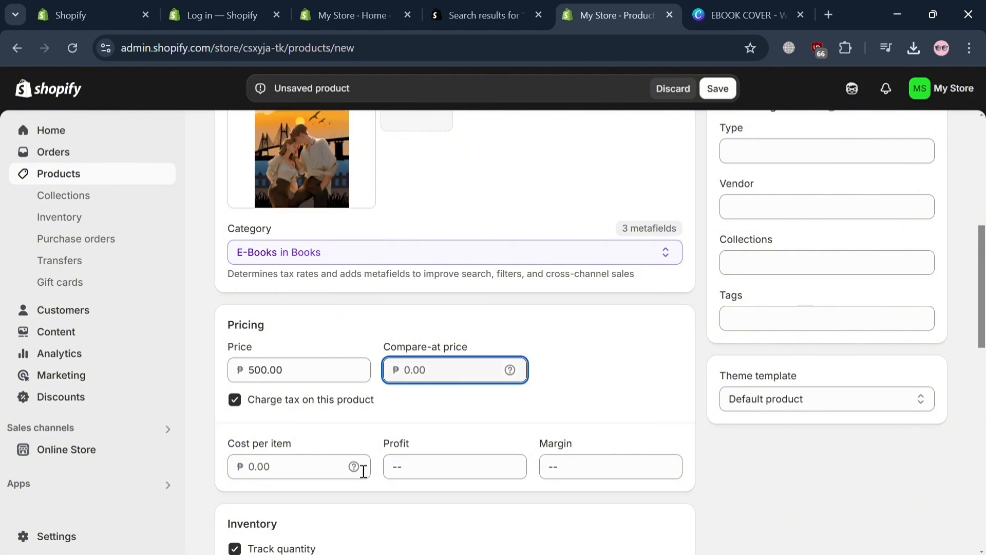
left_click(612, 437)
Step: Set the product type to "Ebook" in the product organization details
scroll(401, 452, "up", 2)
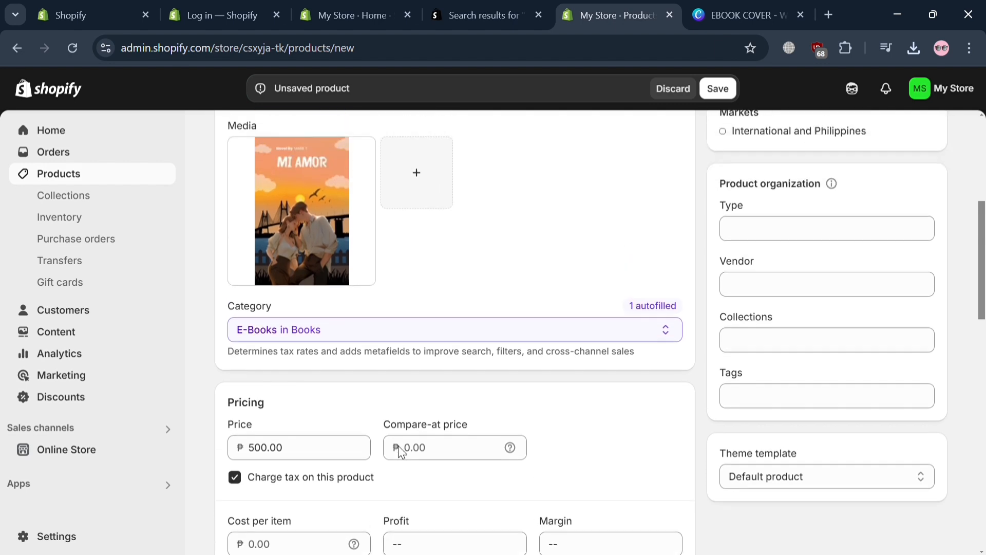
left_click(782, 236)
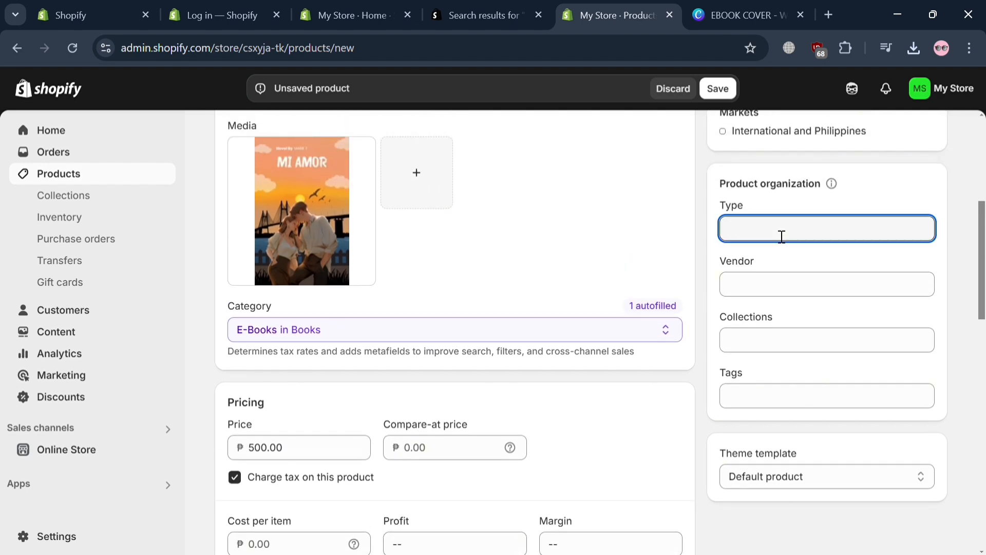
type("Ebook")
key("Return")
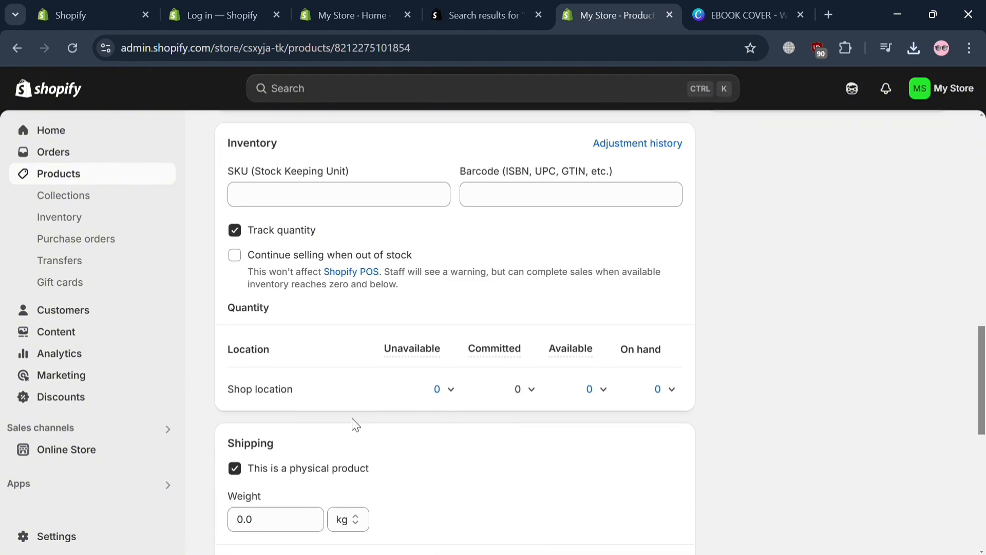
Step: Turn off quantity tracking for the product and unmark it as a physical product
left_click(250, 235)
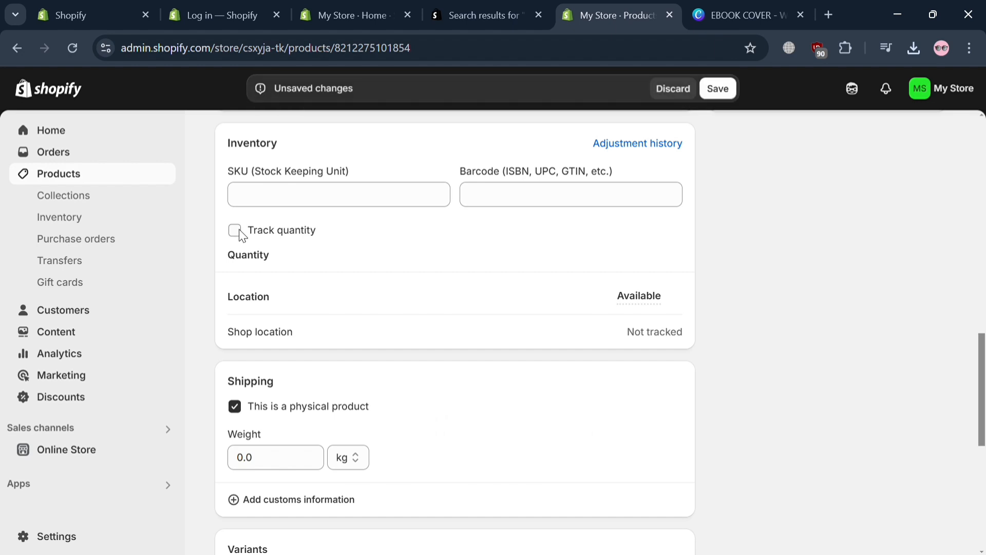
left_click(235, 409)
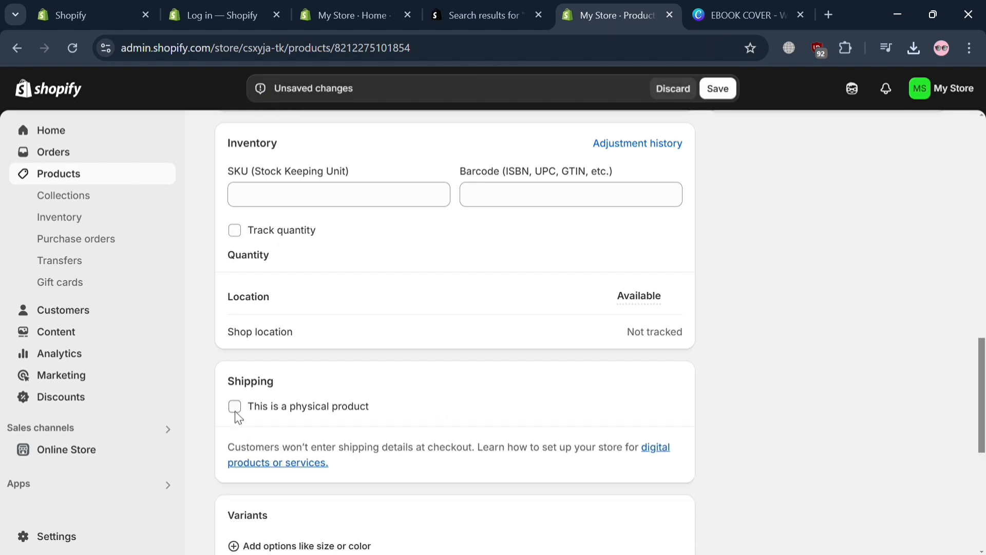
Step: Set the Genre category metafield to Romance and save the product
scroll(387, 332, "down", 6)
left_click(477, 328)
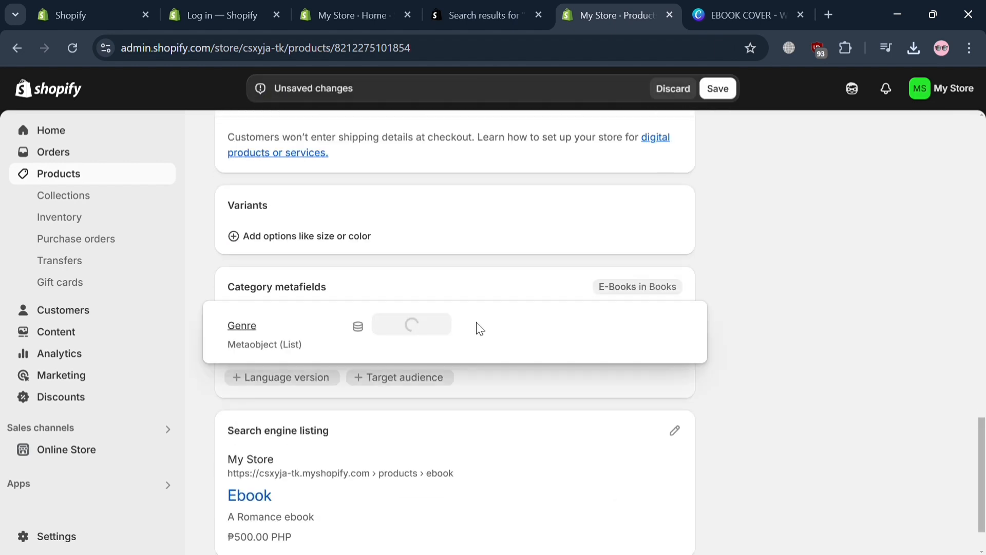
left_click(802, 347)
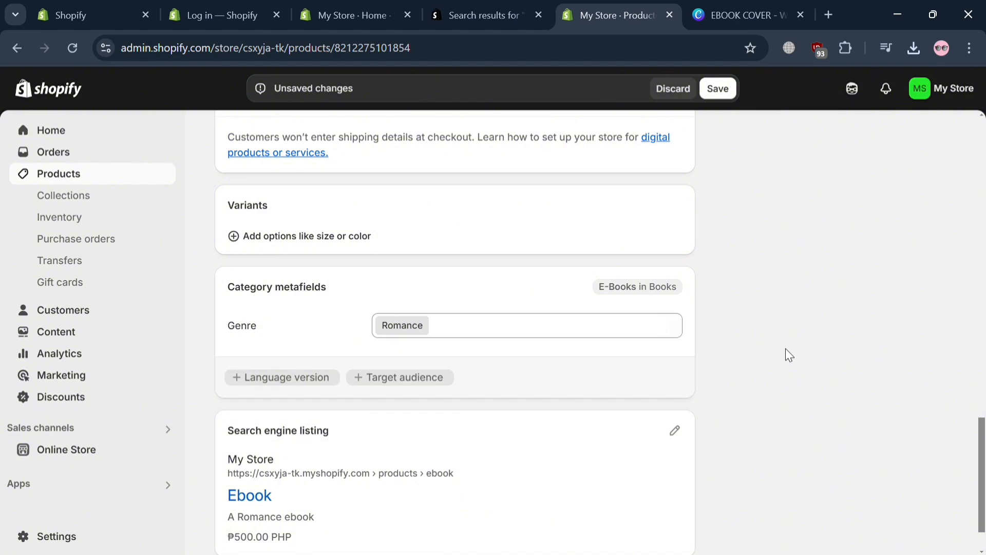
scroll(451, 433, "down", 2)
scroll(454, 435, "up", 1)
scroll(522, 437, "down", 2)
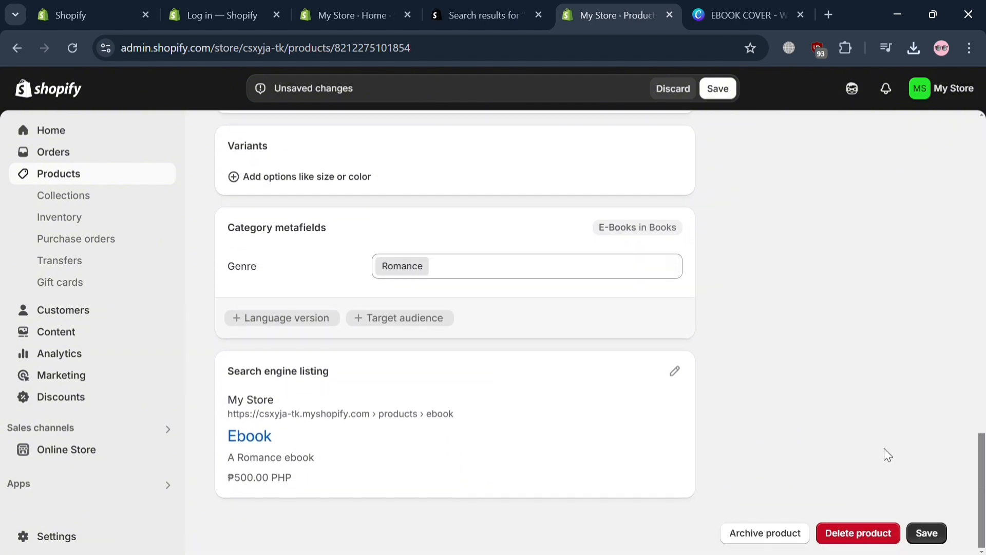
left_click(927, 534)
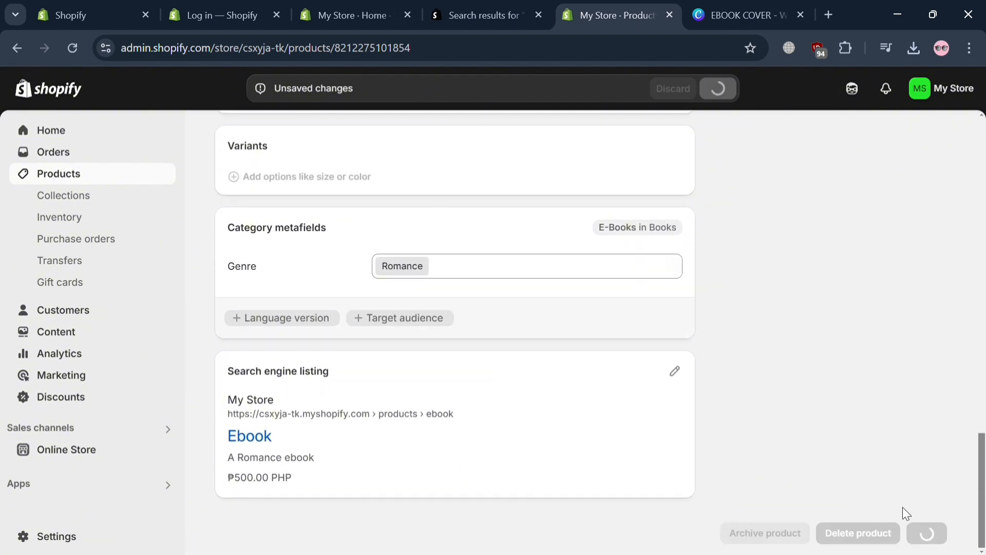
Step: Return to the products list and open the installed Digital Downloads app to examine the Ebook's digital files entry
scroll(723, 415, "up", 8)
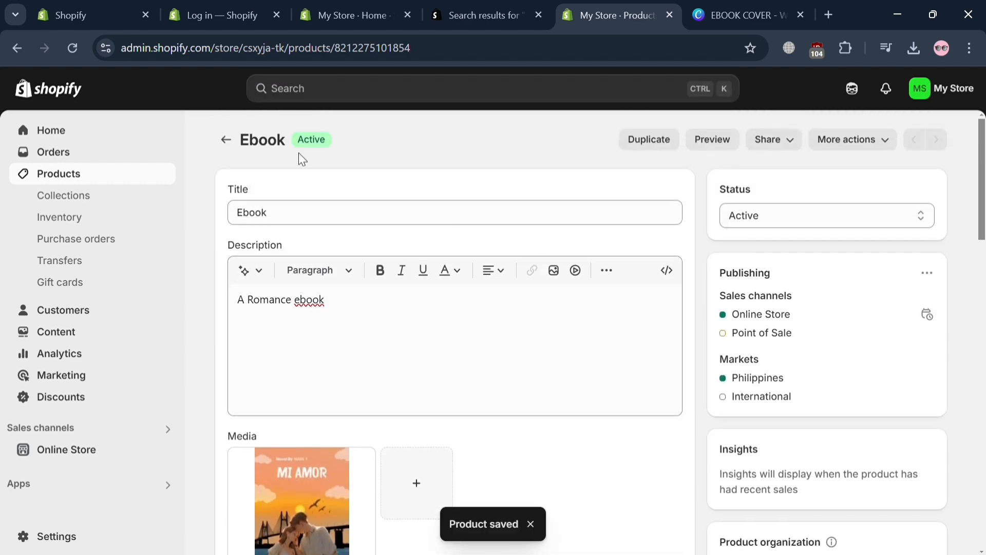
left_click(226, 139)
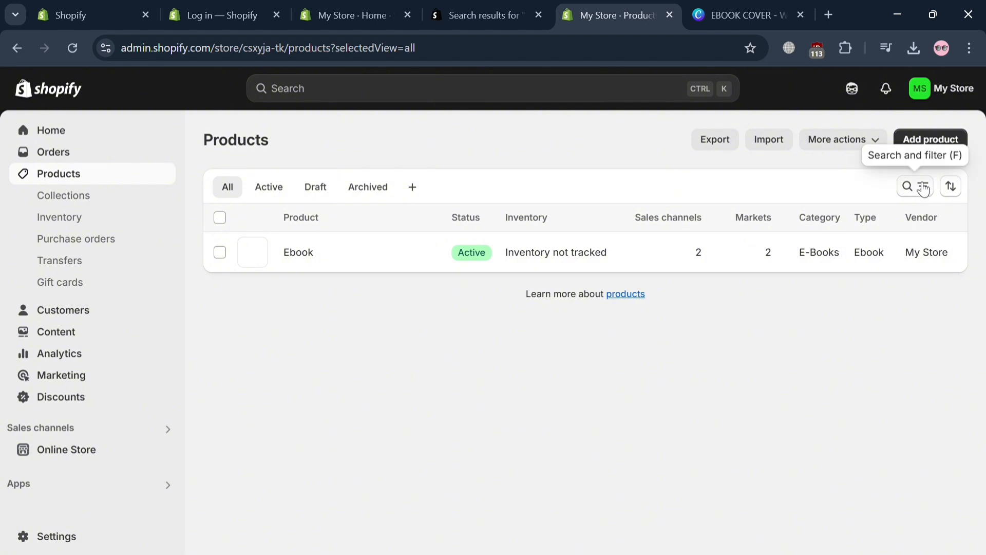
left_click(863, 142)
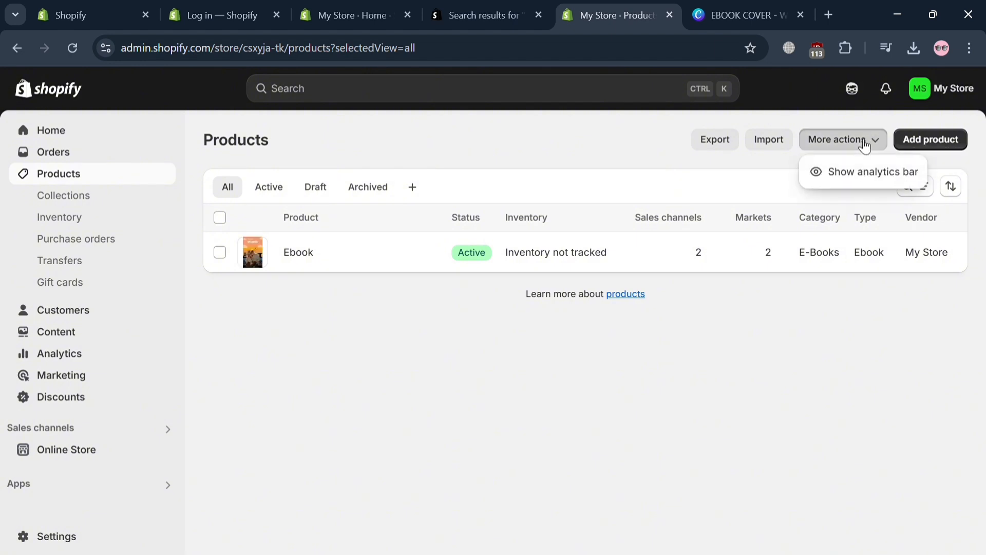
left_click(735, 196)
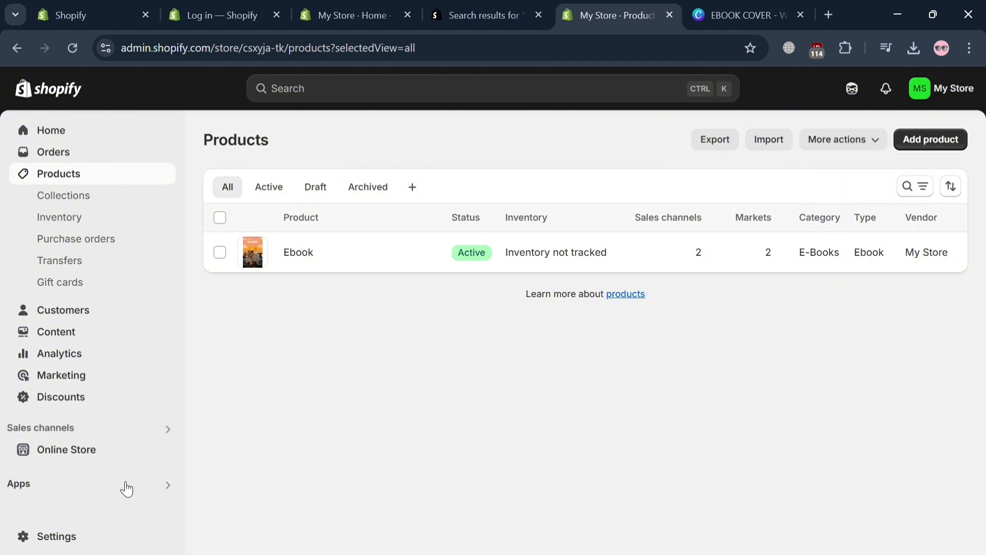
left_click(164, 487)
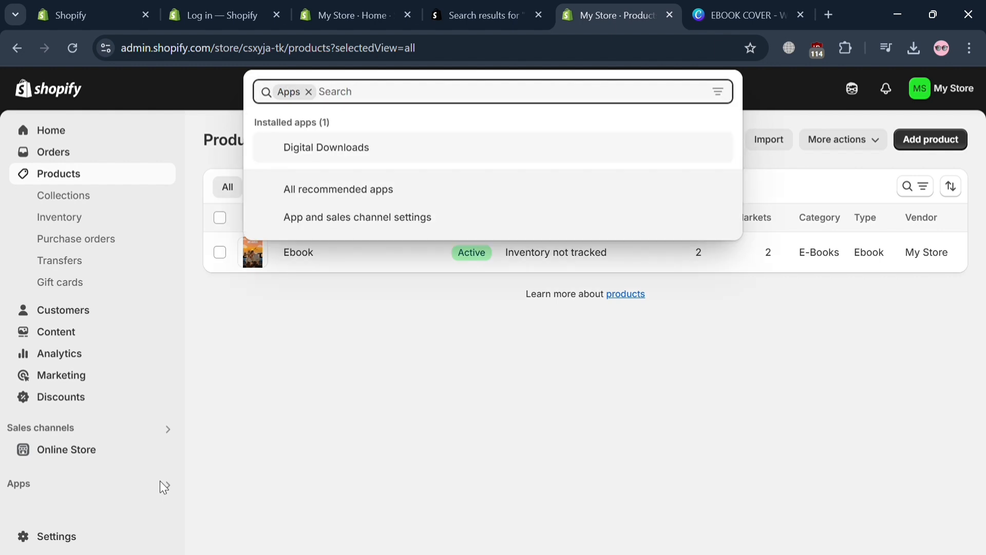
left_click(364, 149)
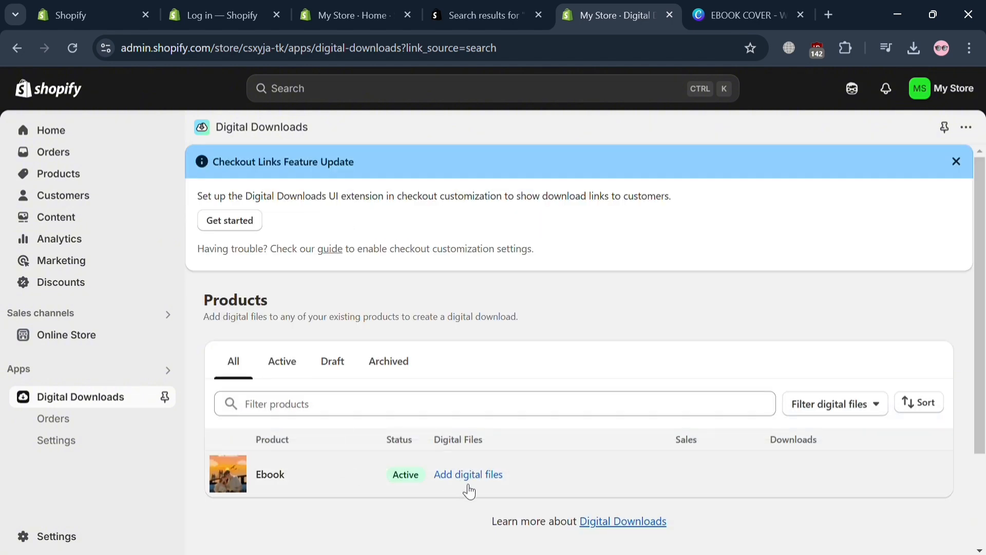
Step: Start another new product from the store's products list and unmark it as a physical product
left_click(67, 174)
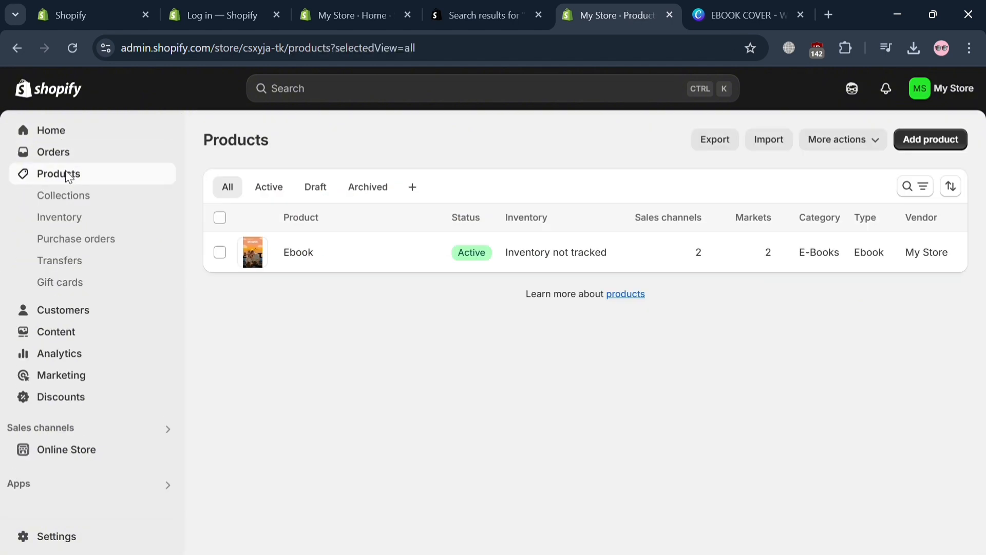
left_click(935, 146)
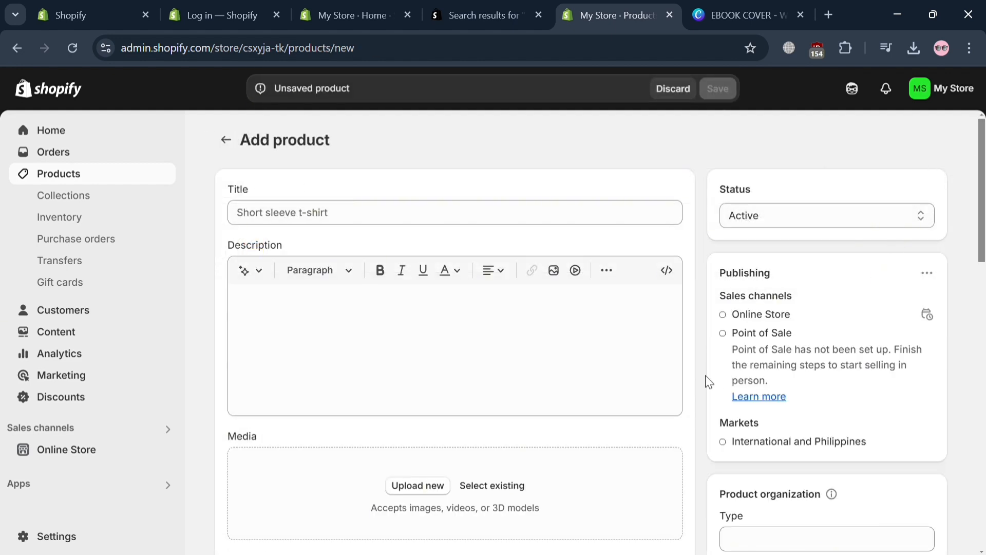
scroll(709, 383, "down", 3)
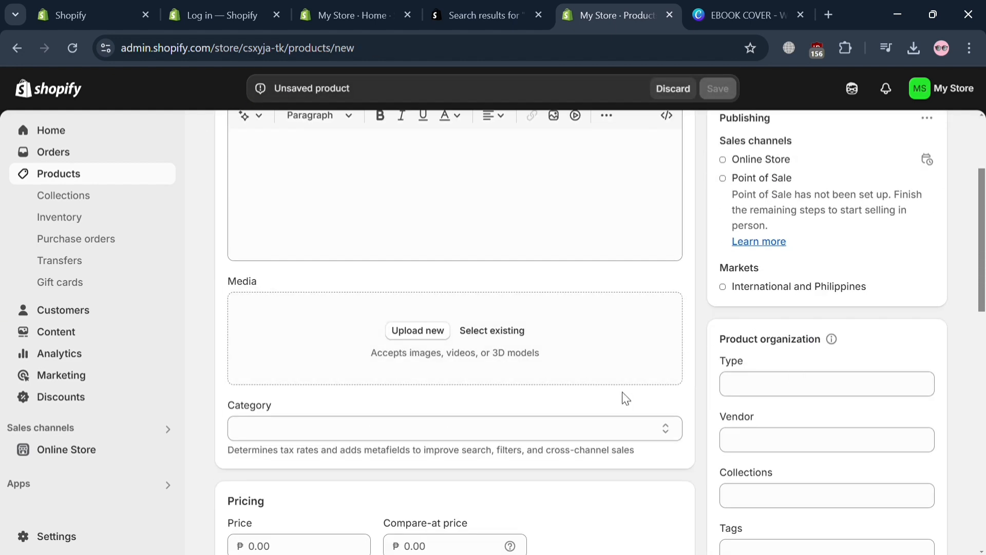
scroll(625, 398, "down", 10)
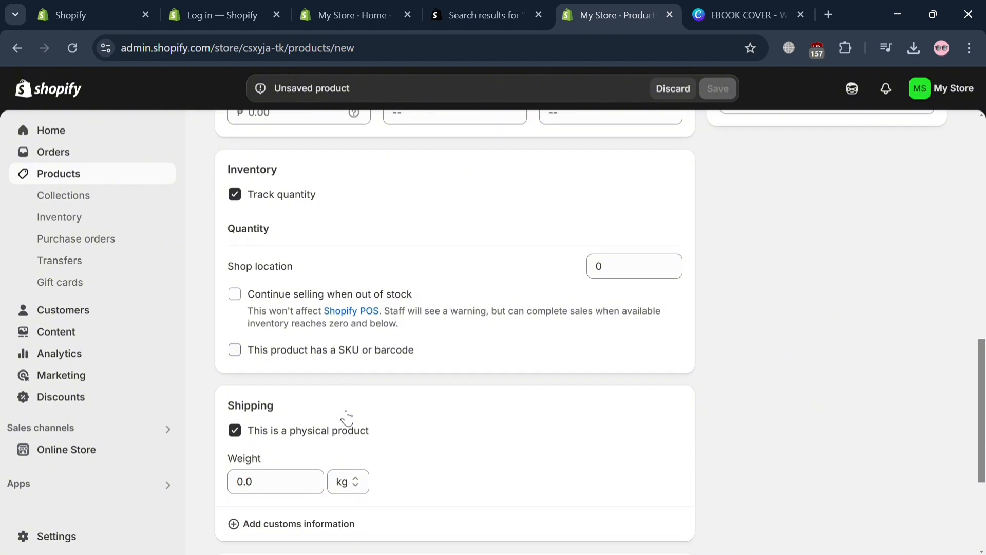
scroll(346, 417, "down", 4)
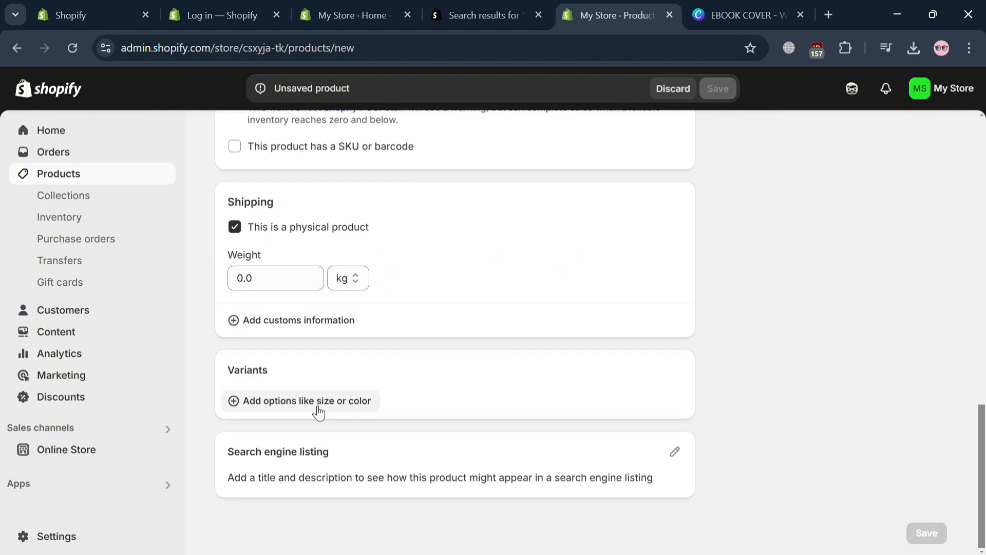
left_click(235, 227)
scroll(277, 314, "up", 6)
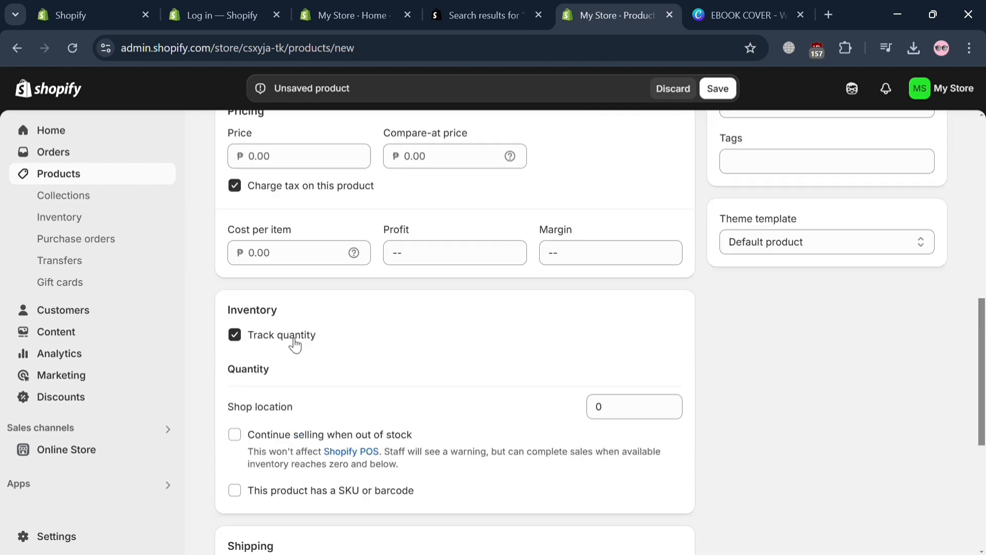
scroll(416, 334, "up", 3)
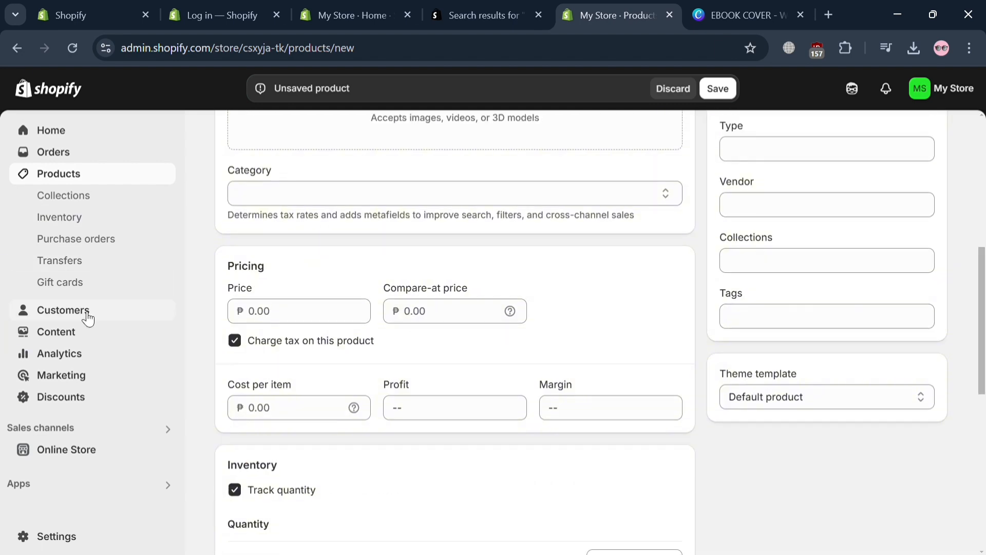
Step: Try to leave the unsaved product for the Online Store section
left_click(72, 456)
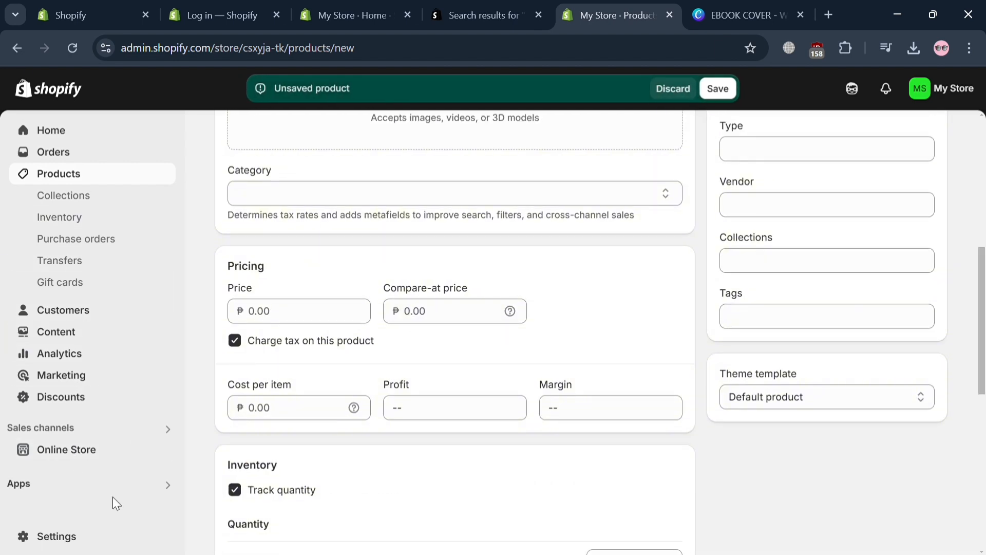